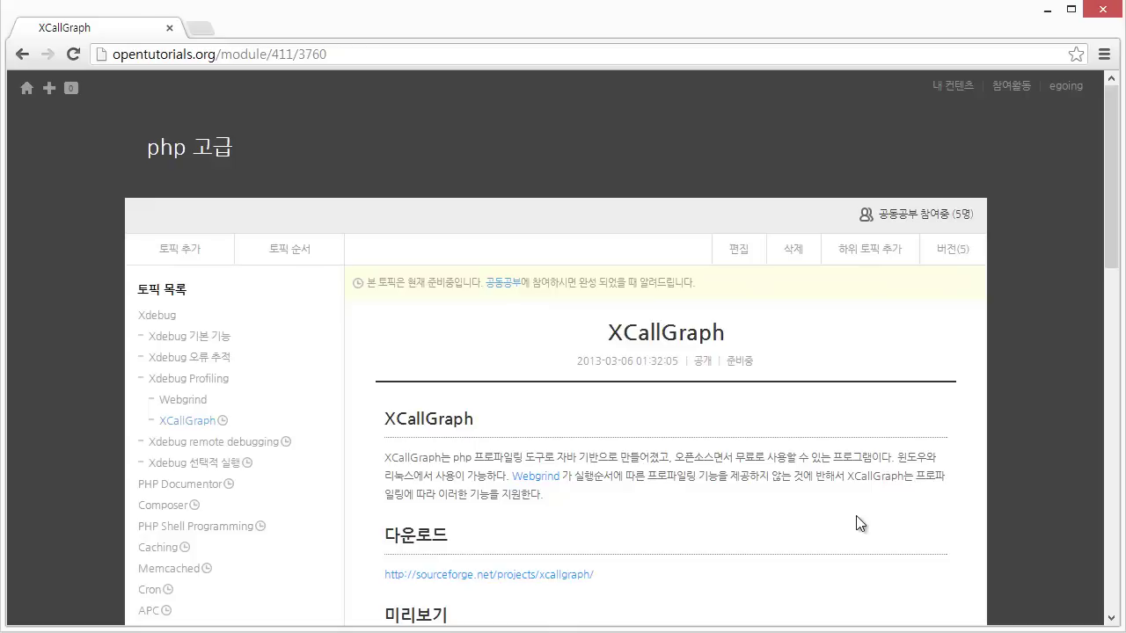
Switch to XCallGraph and open the XDebug profile cachegrind.out.12734 from the desktop.
left_click(475, 585)
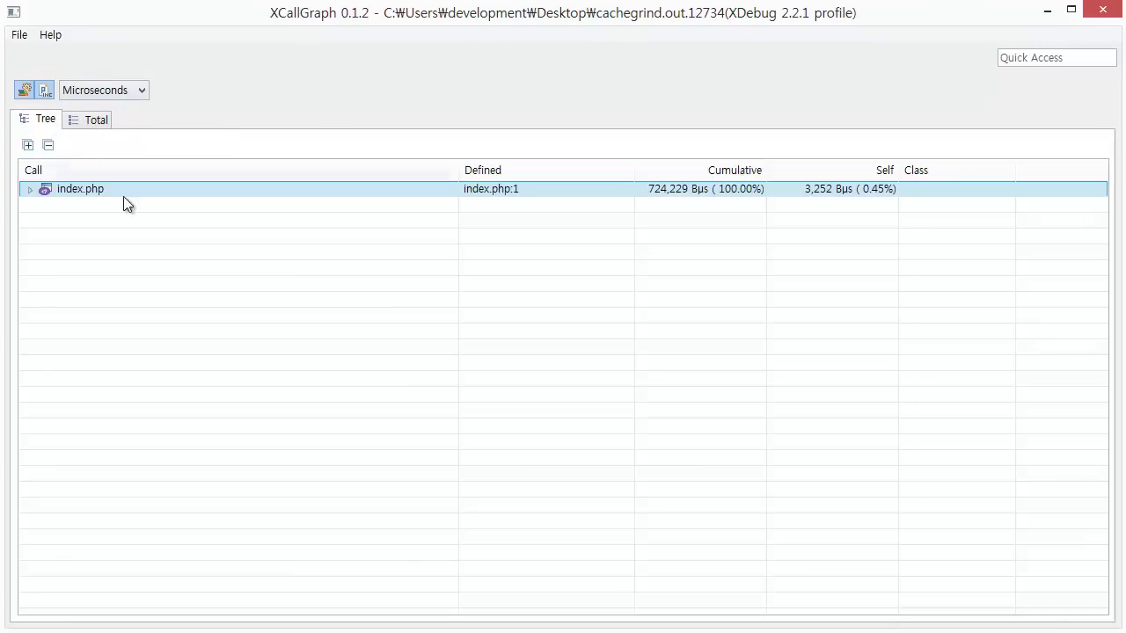
left_click(27, 38)
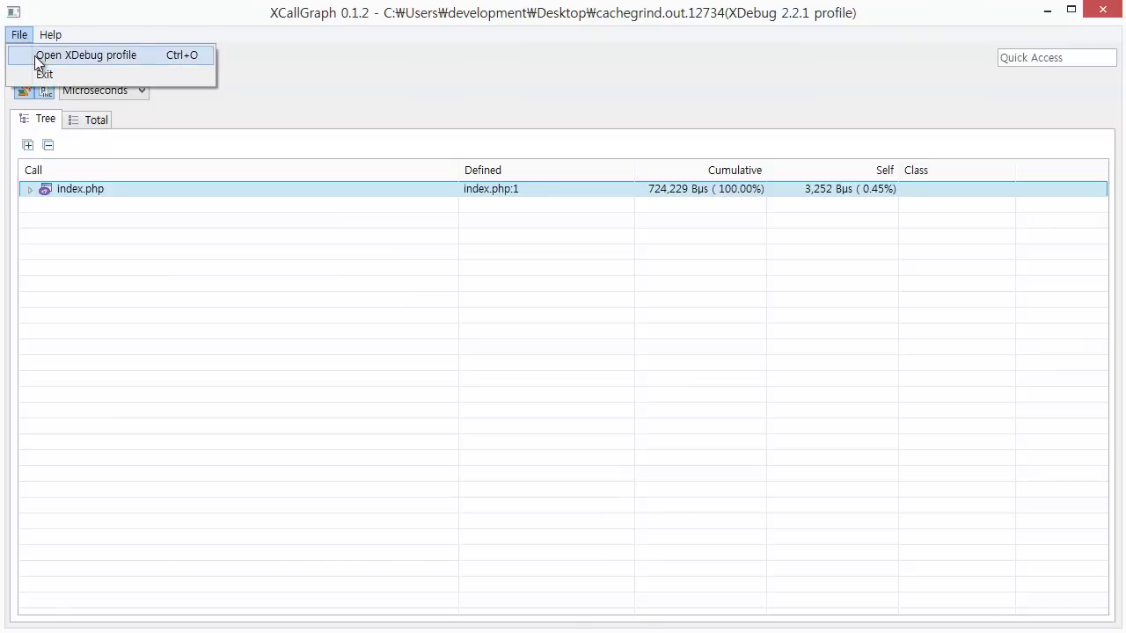
left_click(48, 56)
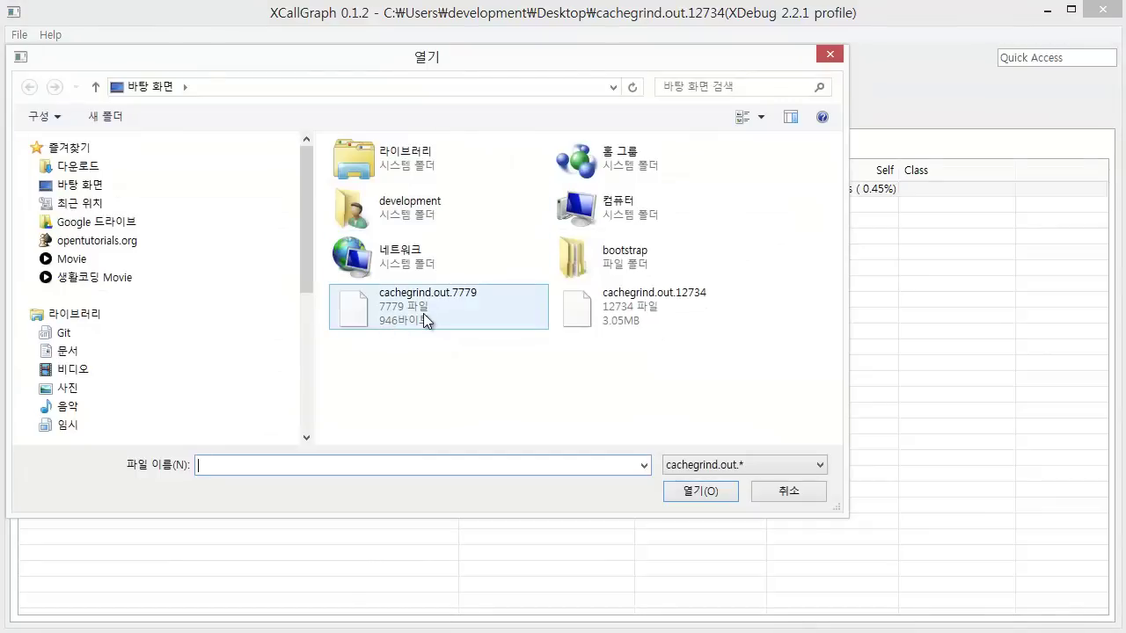
left_click(589, 306)
double_click(589, 306)
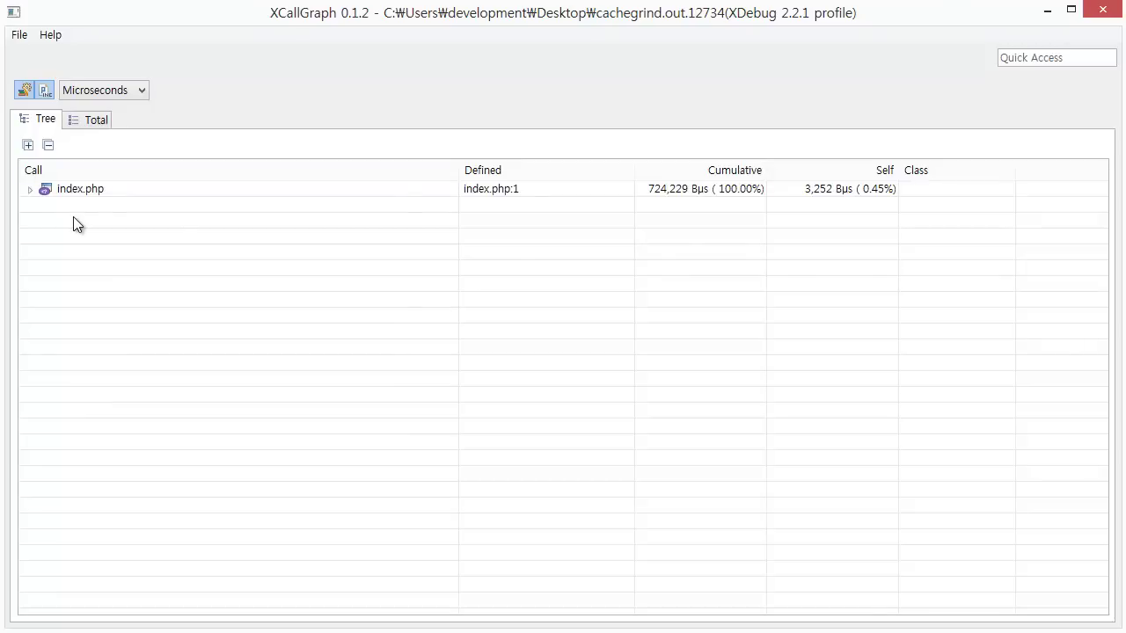
Expand index.php in the call tree and go through its direct child calls in execution order.
left_click(29, 190)
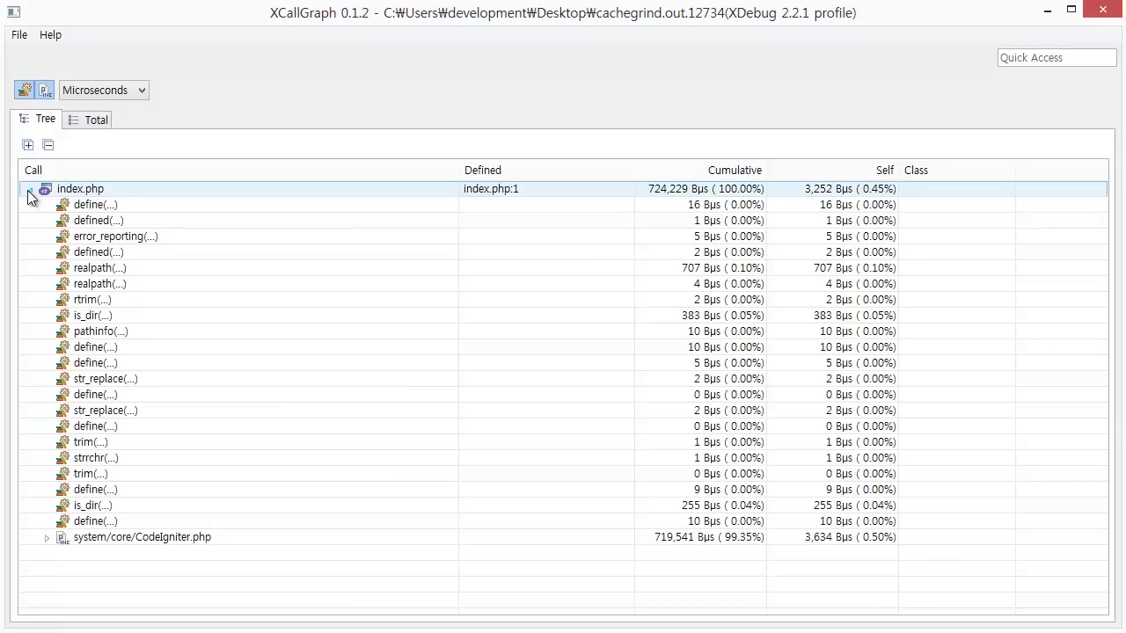
left_click(99, 209)
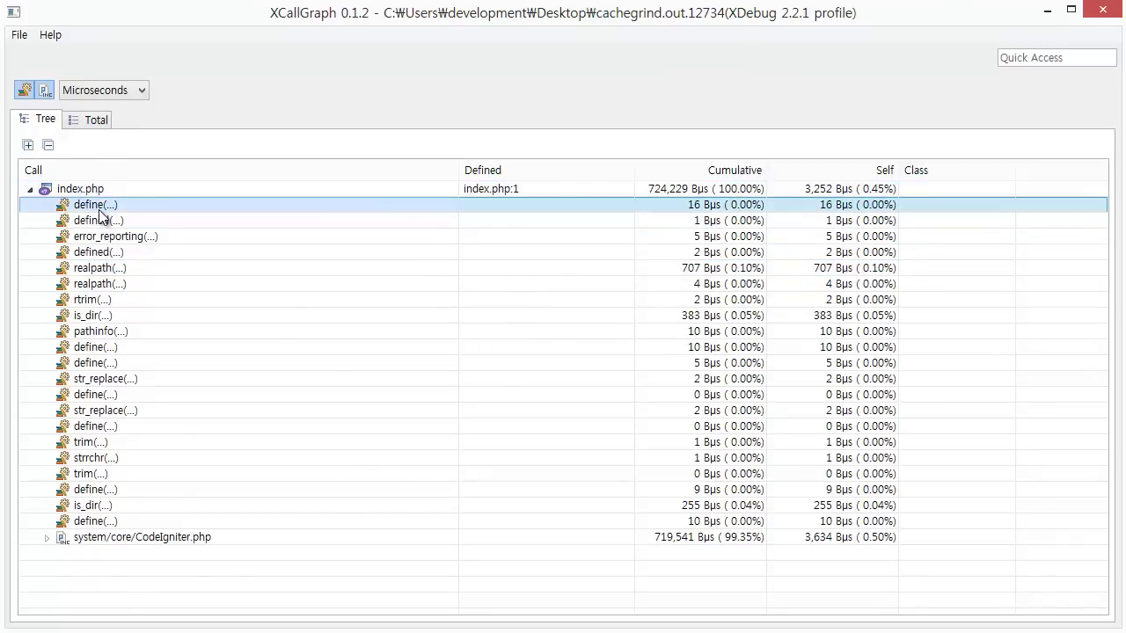
left_click(138, 222)
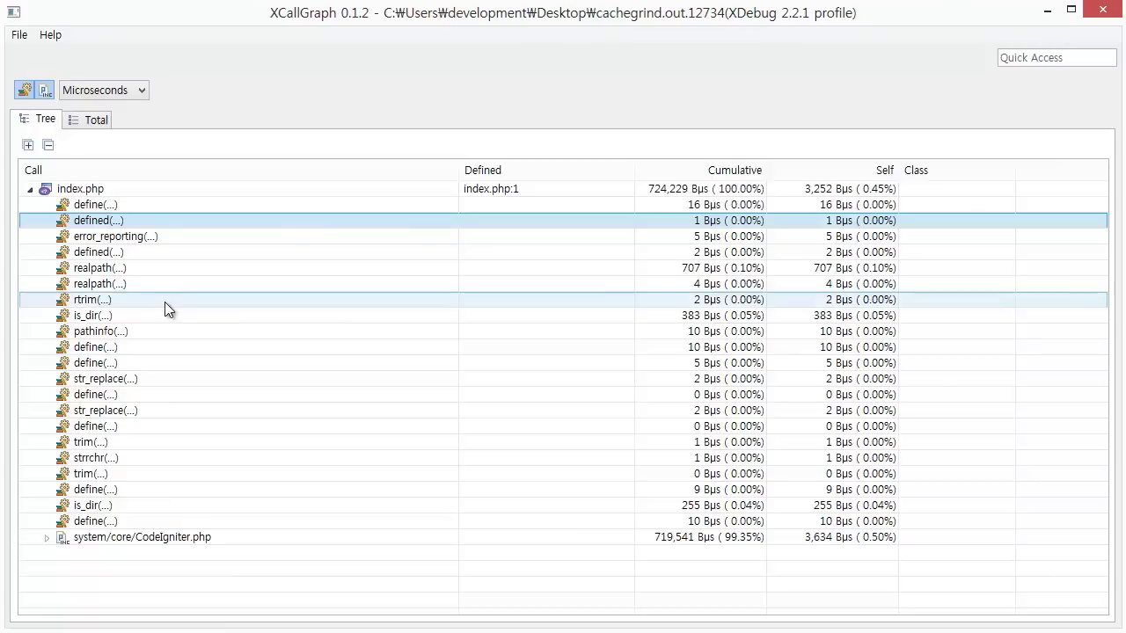
left_click(170, 239)
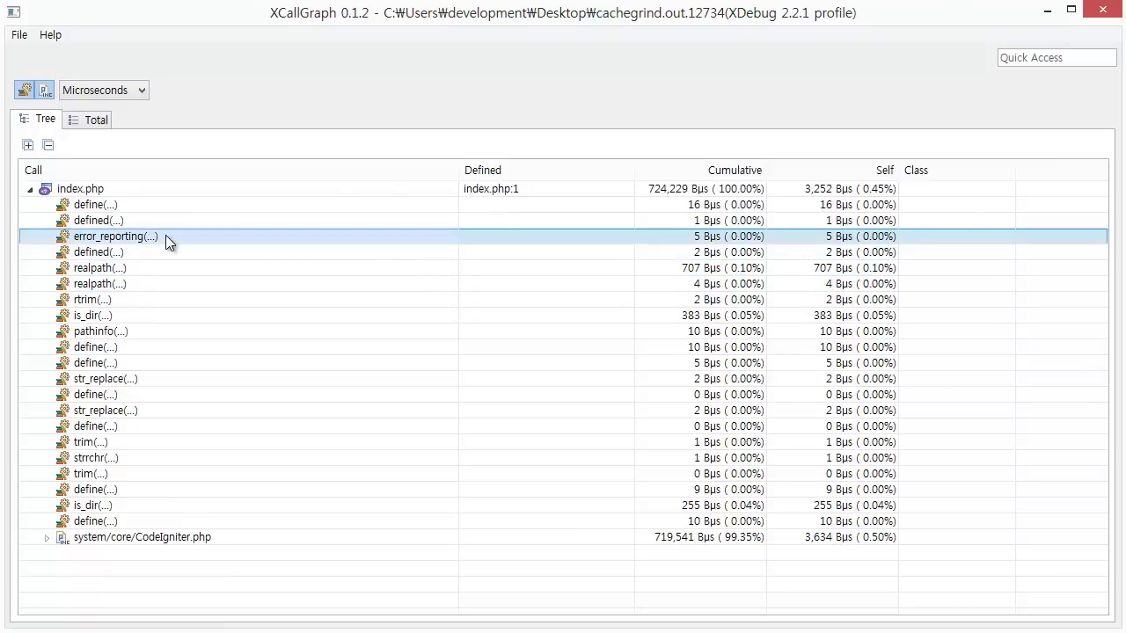
left_click(161, 268)
left_click(161, 300)
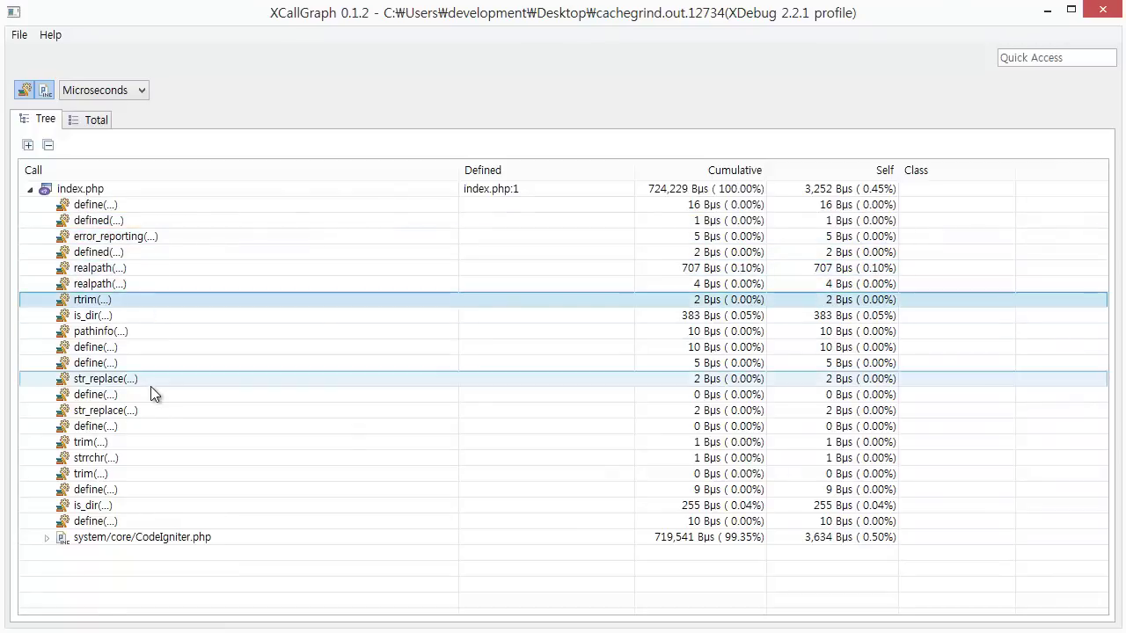
left_click(151, 383)
left_click(167, 315)
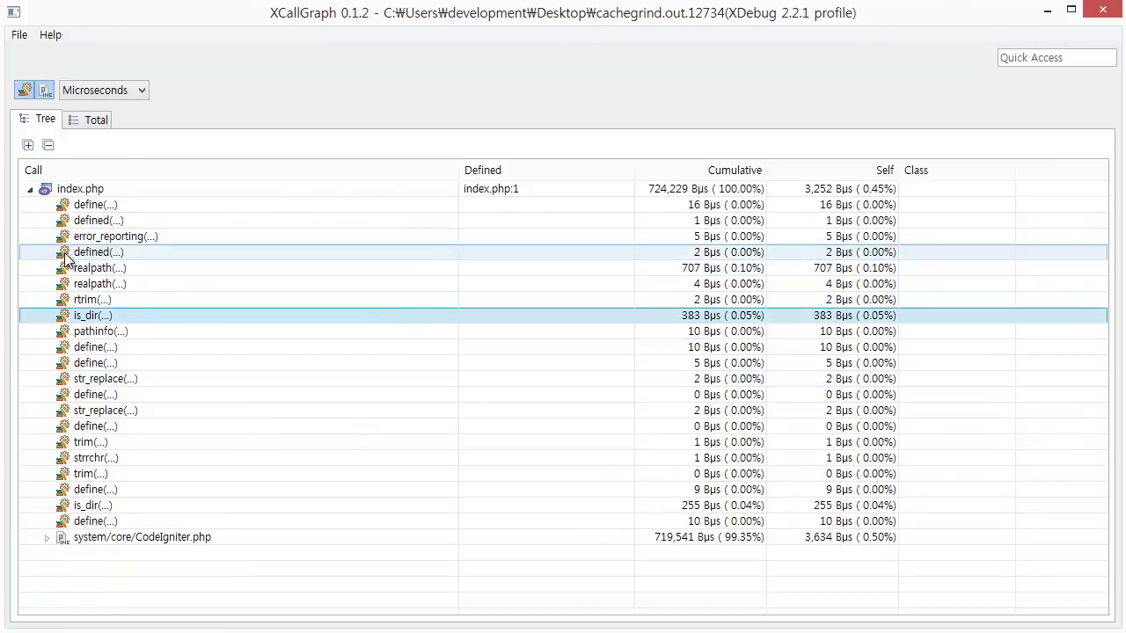
left_click(115, 208)
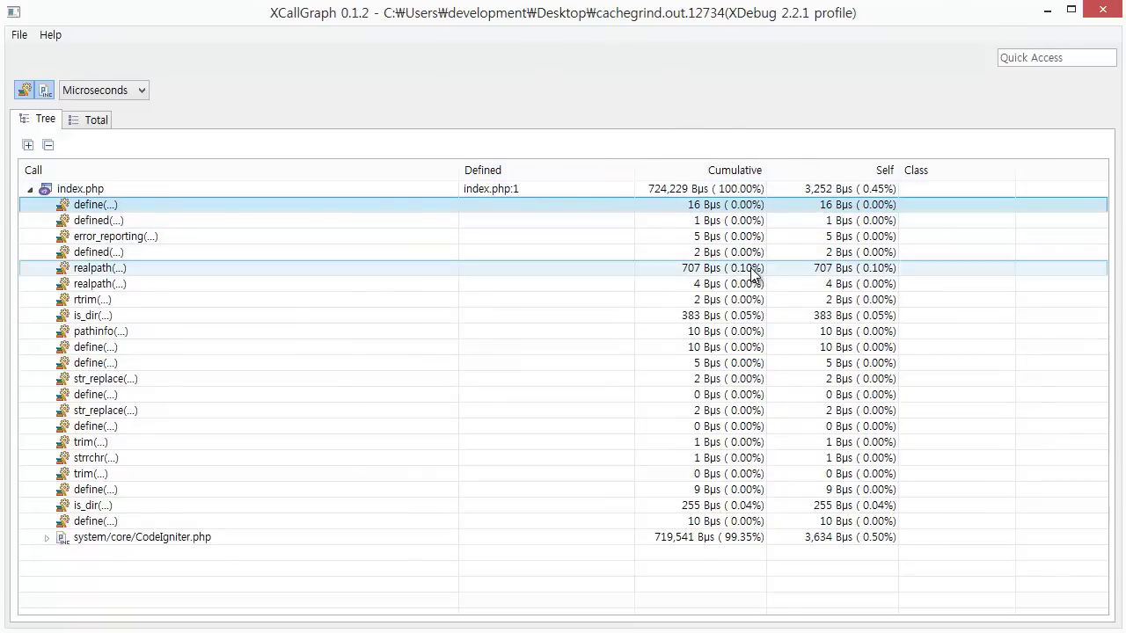
key("Down")
key("Down")
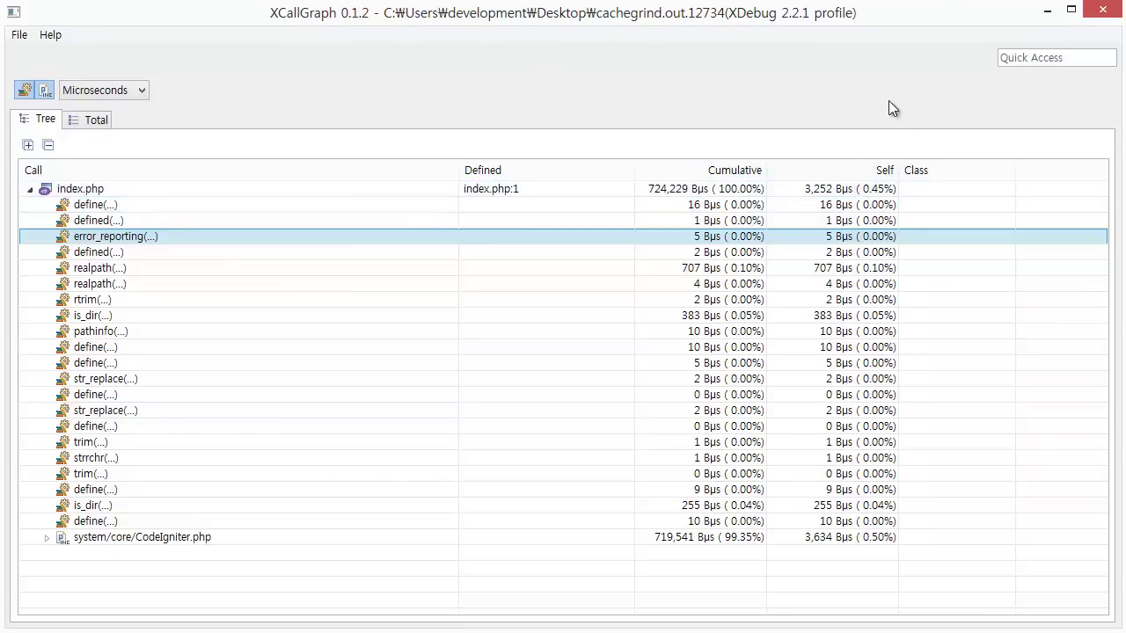
Compare the cumulative and self times of index.php with those of its first child calls.
left_click(104, 195)
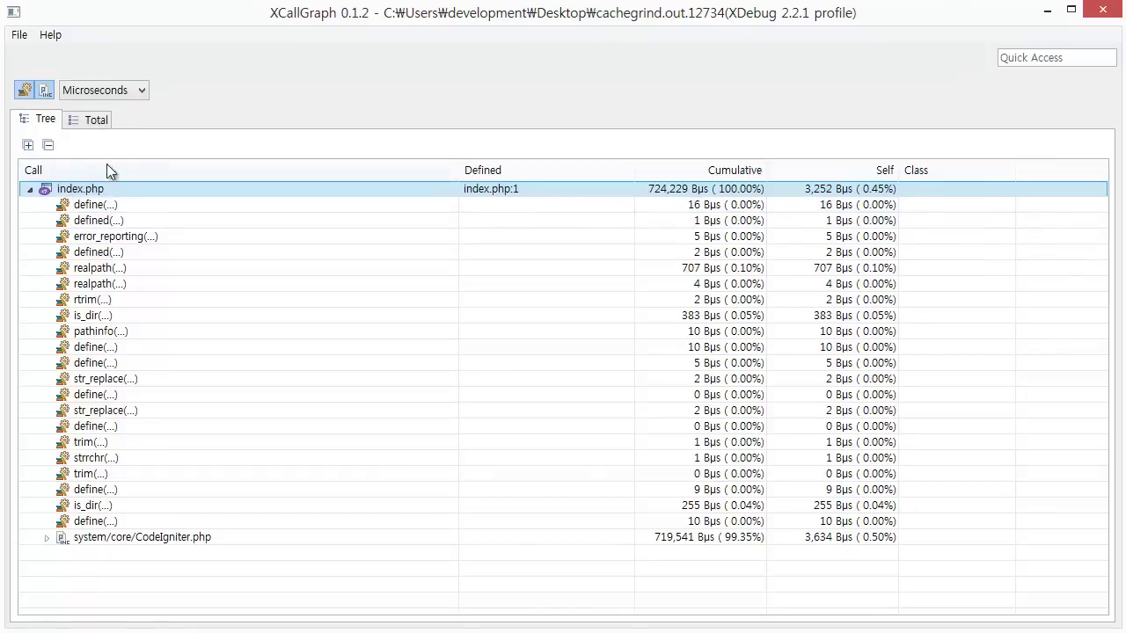
left_click(88, 205)
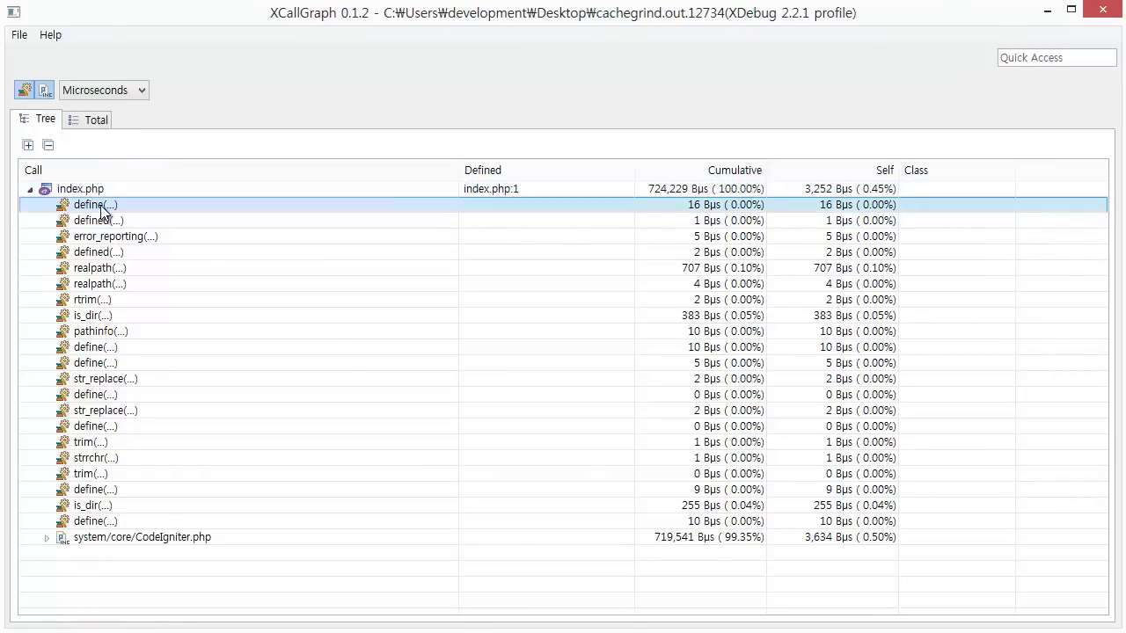
left_click(106, 237)
left_click(96, 220)
left_click(88, 253)
left_click(104, 269)
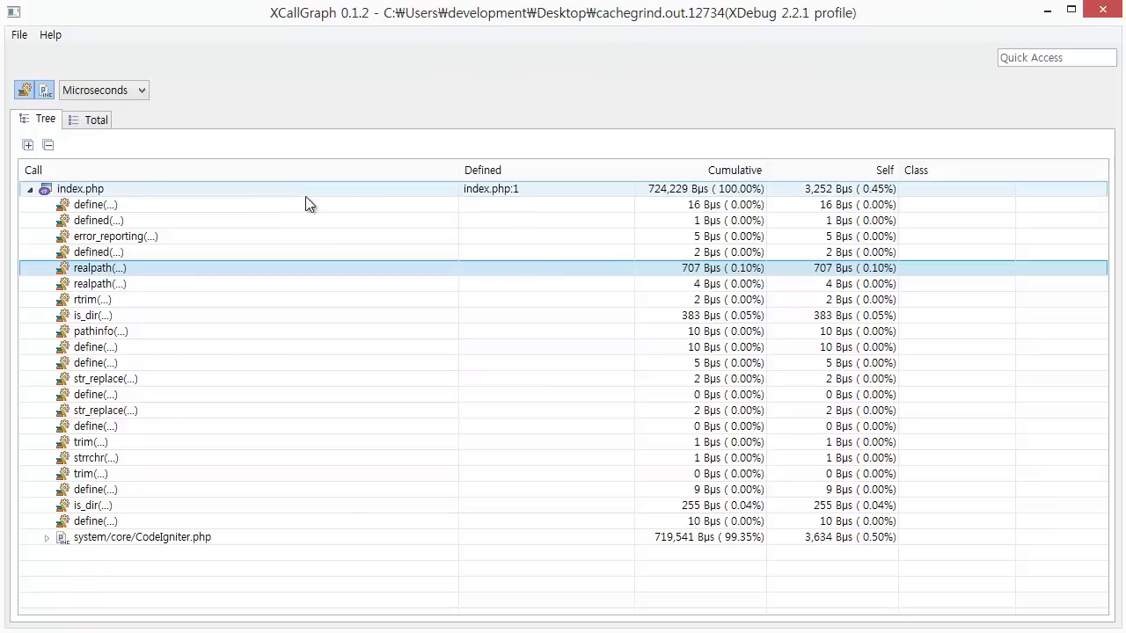
left_click(826, 193)
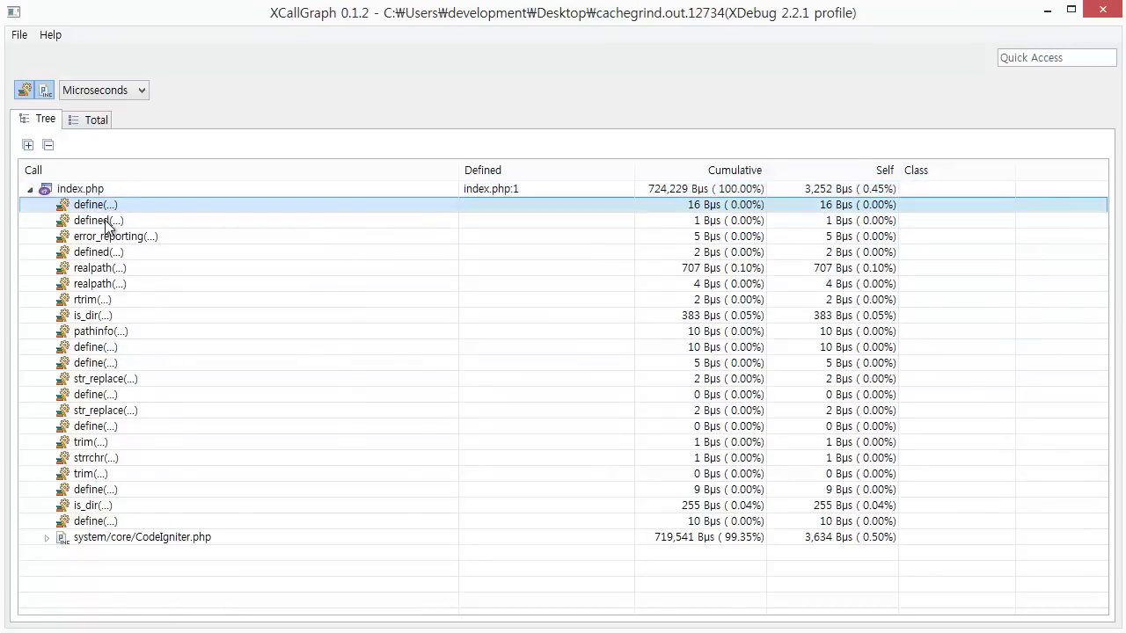
left_click(105, 222)
key("Up")
Expand system/core/CodeIgniter.php in the call tree and examine its nested calls and their cumulative times.
left_click(48, 537)
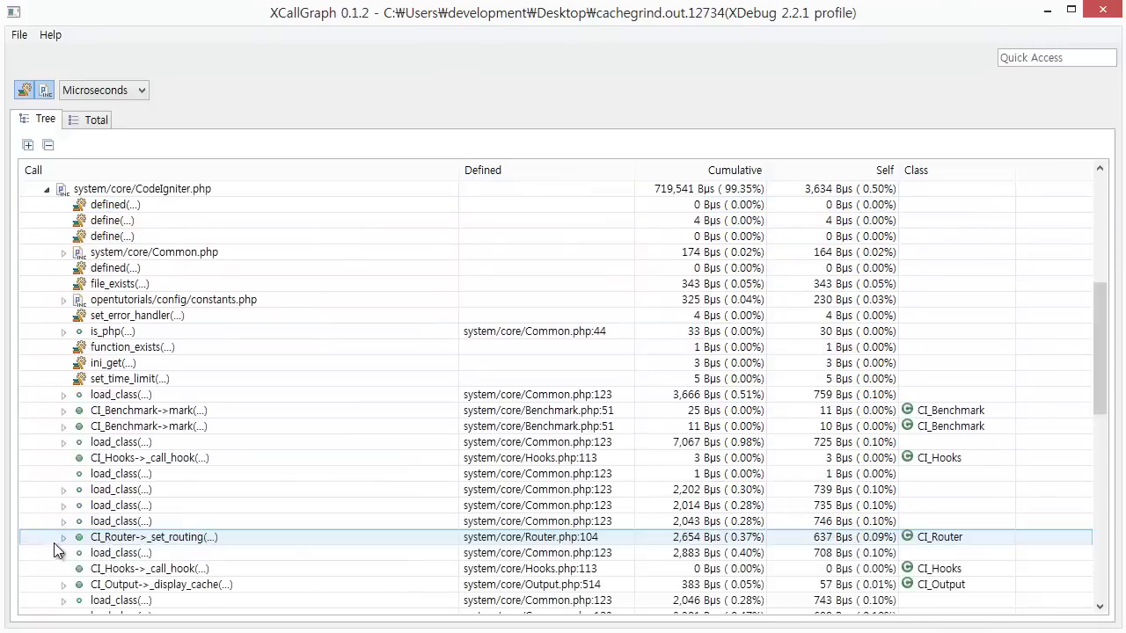
left_click(47, 190)
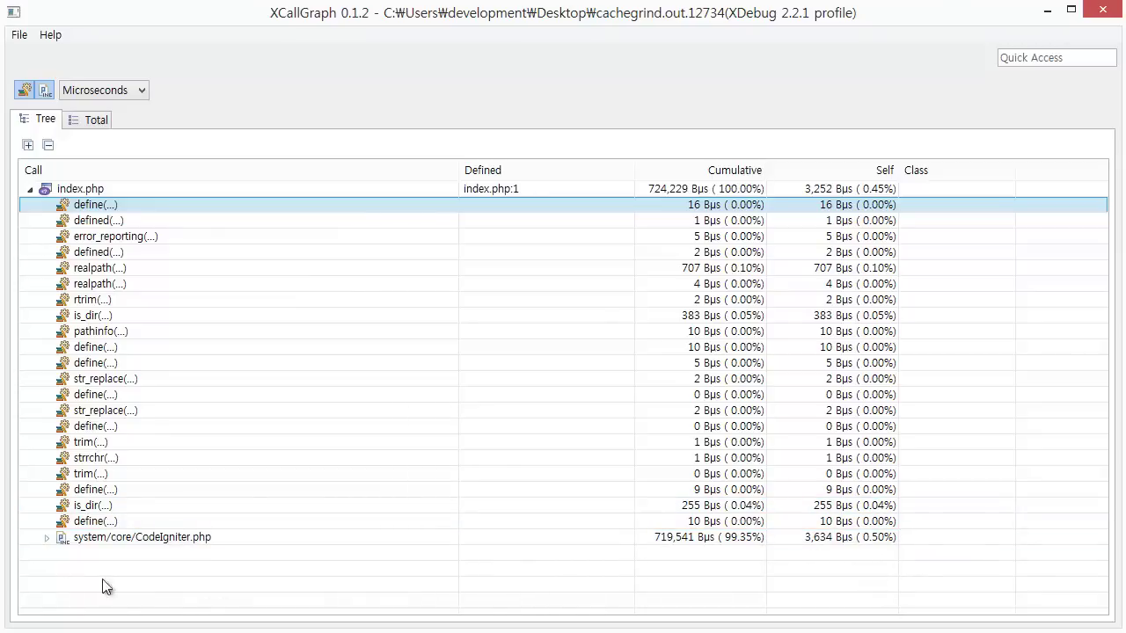
left_click(45, 540)
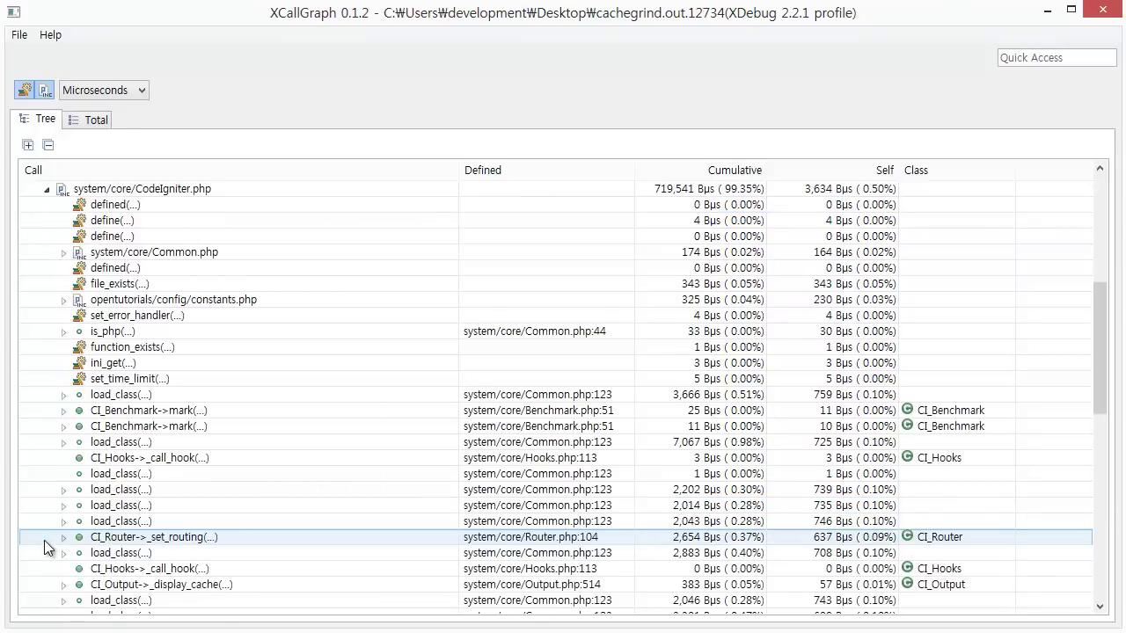
scroll(181, 352, "up", 1)
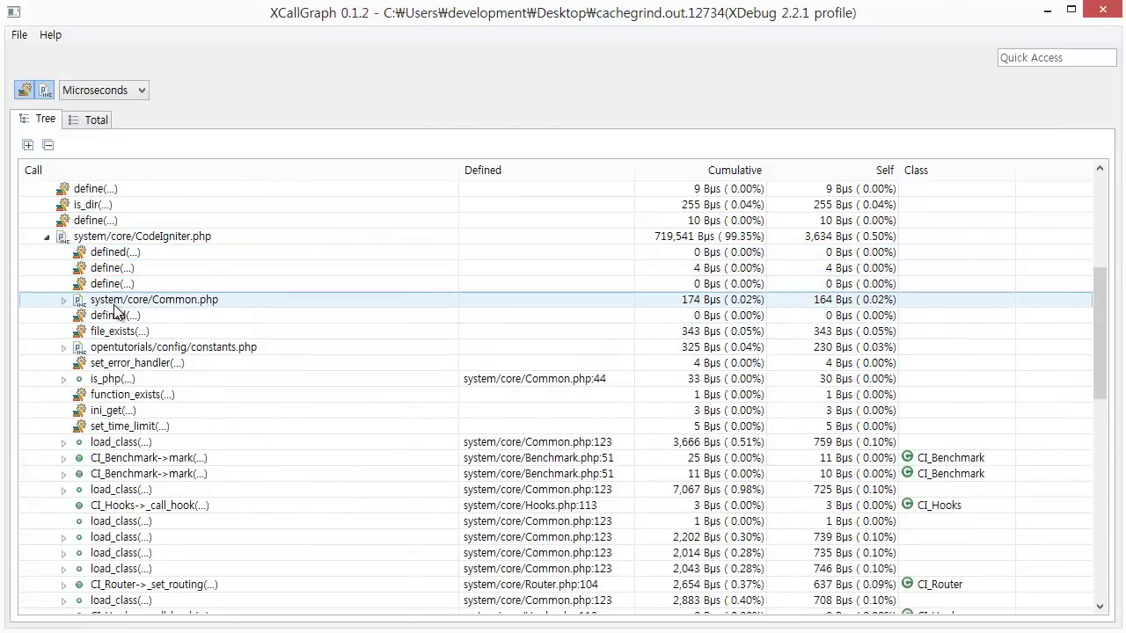
left_click(112, 271)
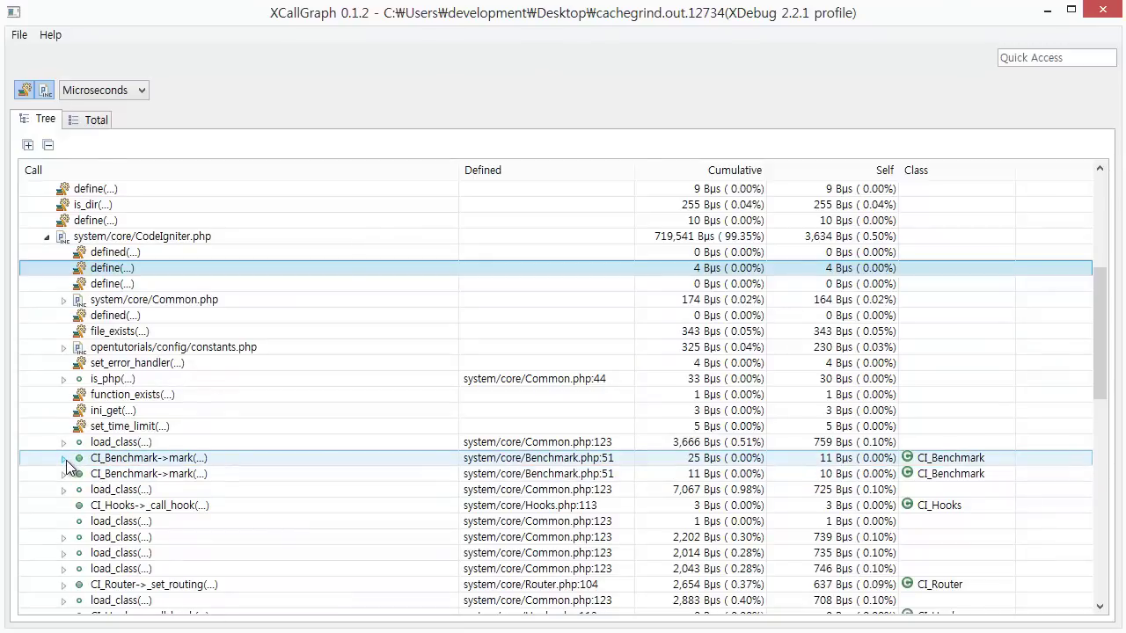
scroll(68, 464, "up", 3)
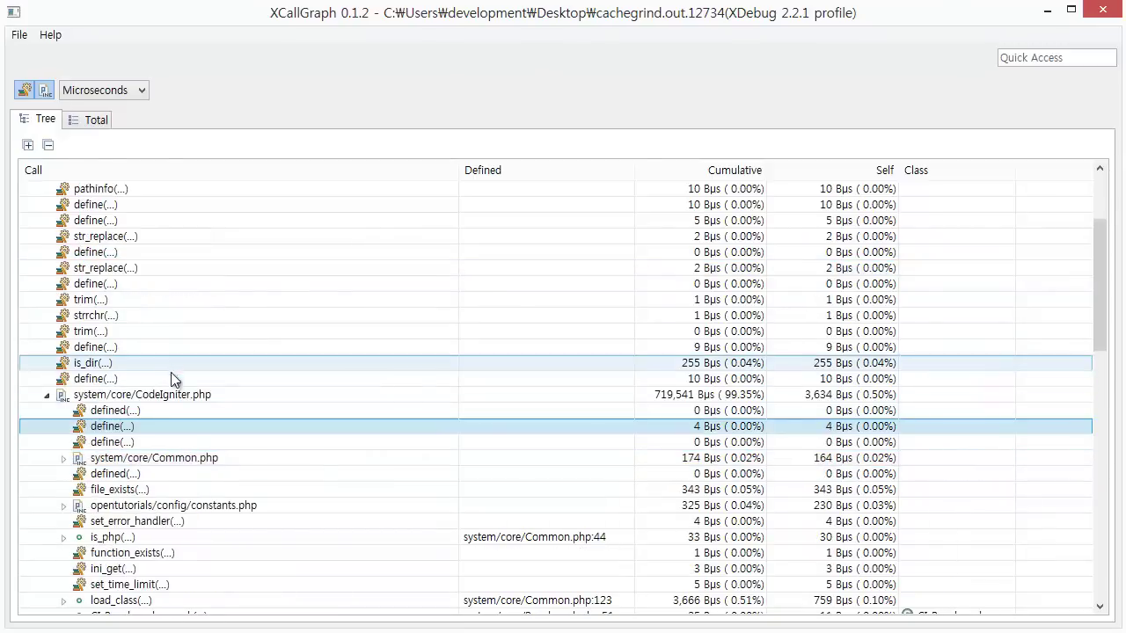
scroll(181, 444, "down", 1)
scroll(182, 452, "down", 4)
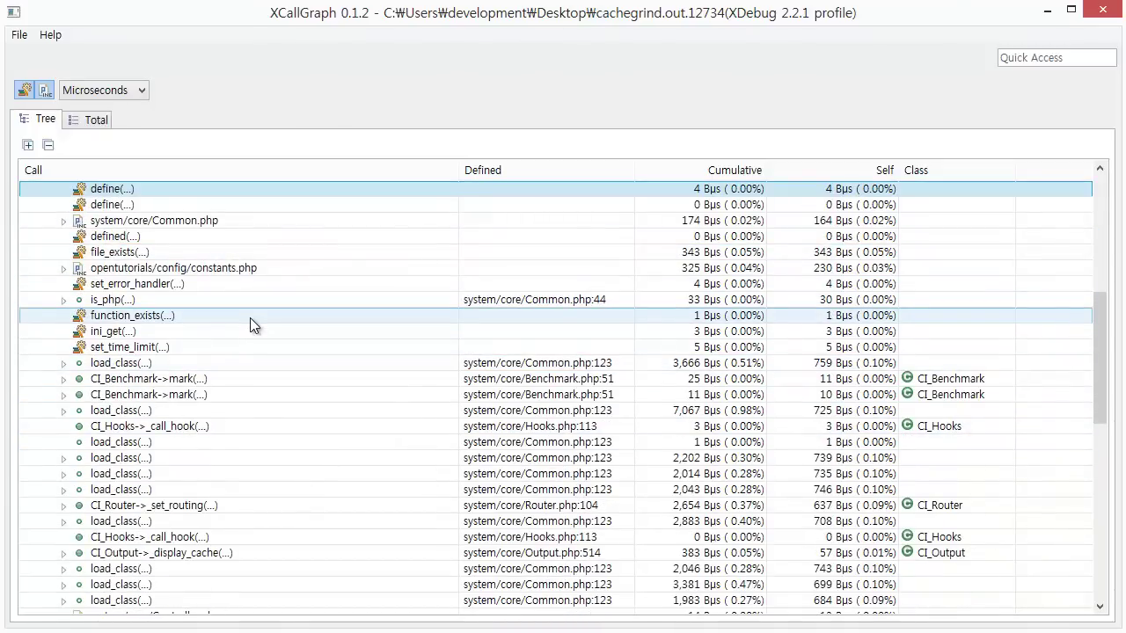
scroll(326, 339, "up", 7)
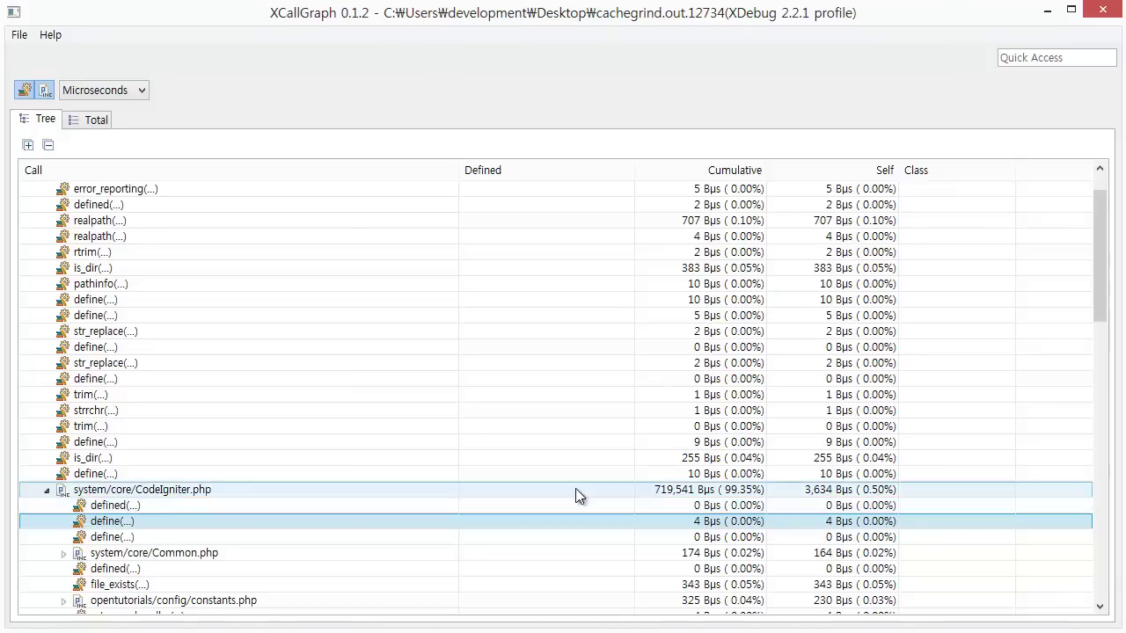
Show the totals by call entity, narrow the Call entity column, and sort the list by Self total in descending order.
left_click(94, 122)
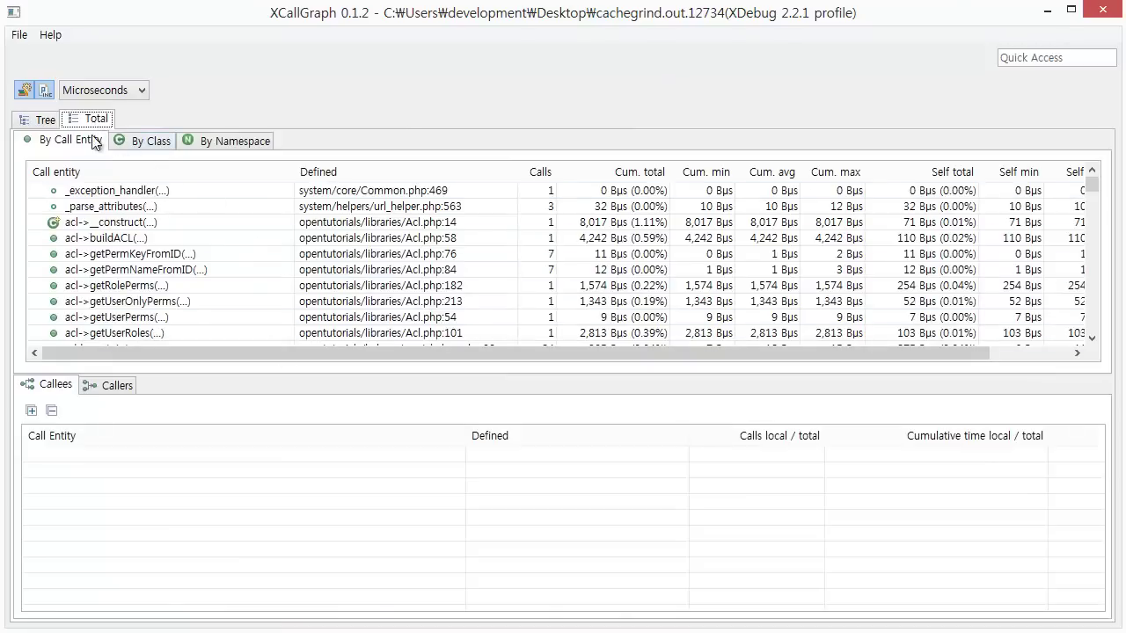
left_click(45, 121)
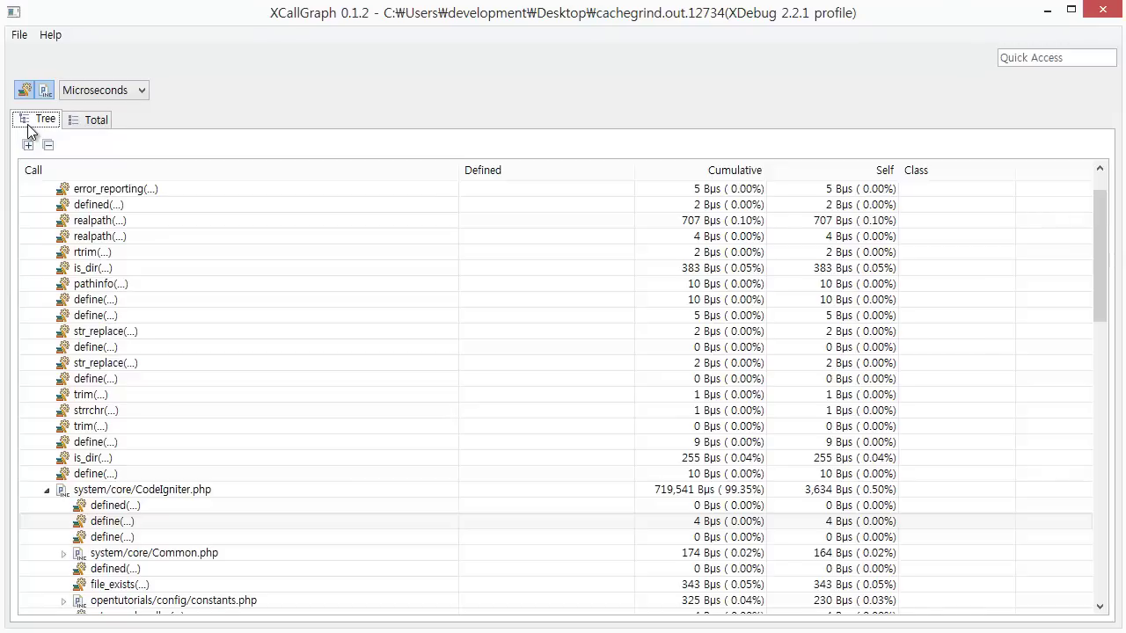
left_click(96, 119)
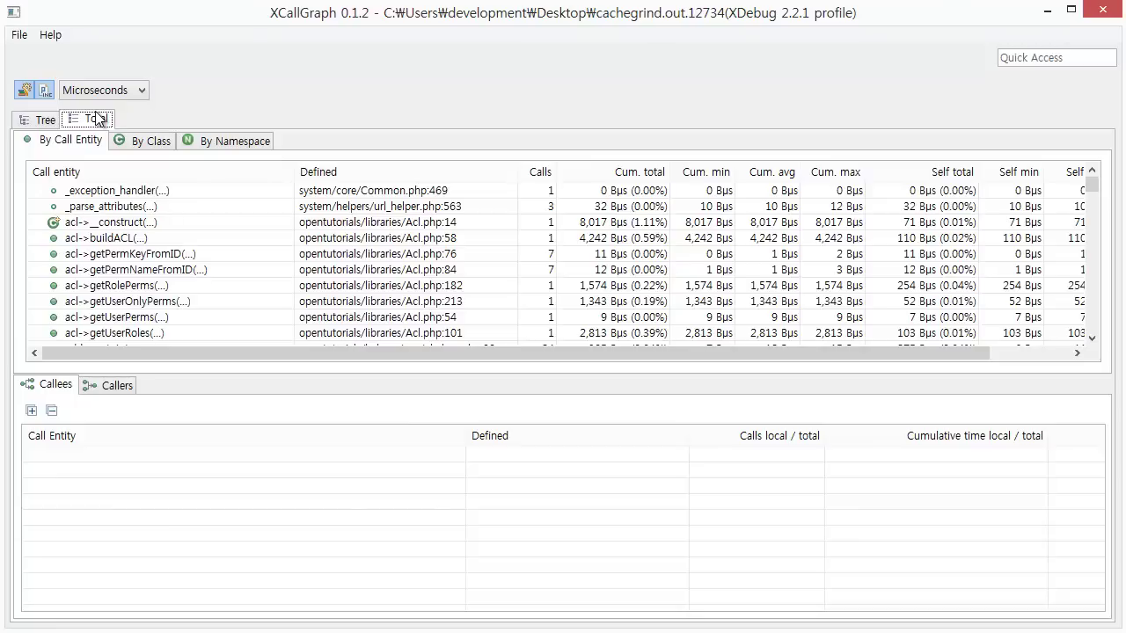
left_click_drag(295, 172, 271, 171)
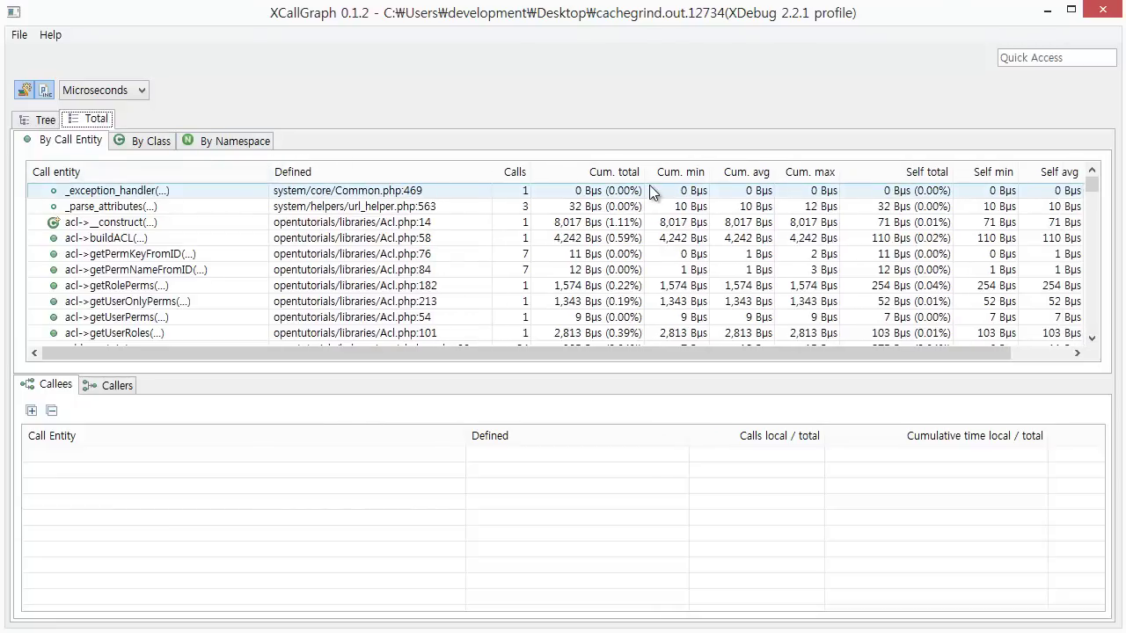
left_click(926, 174)
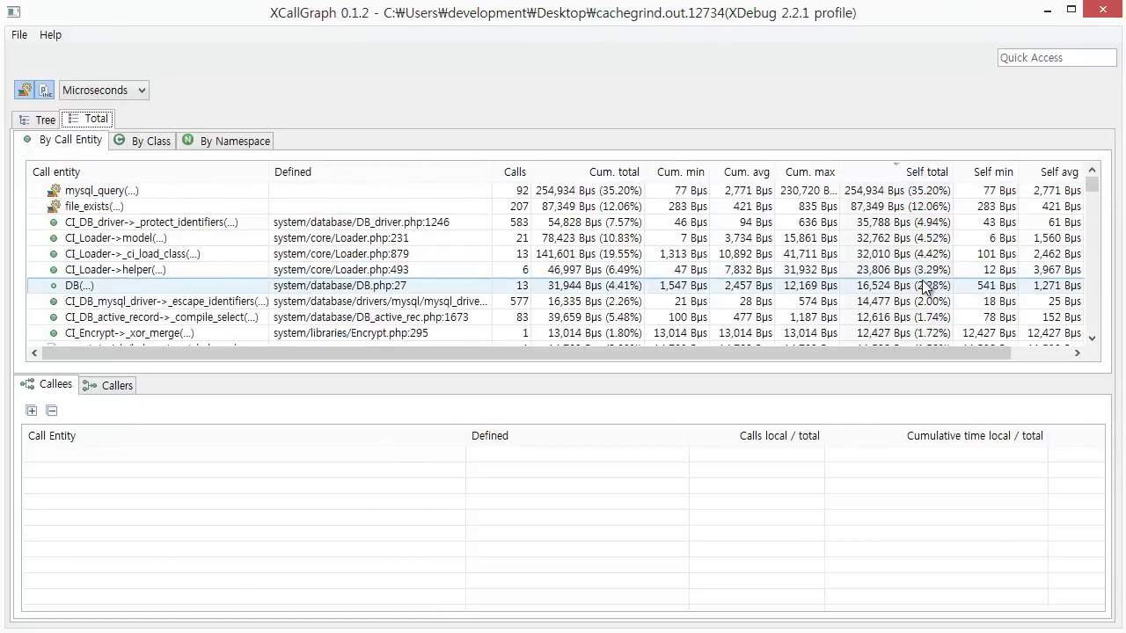
Select the mysql_query entry and inspect its callees and its time columns through Self max.
left_click(133, 192)
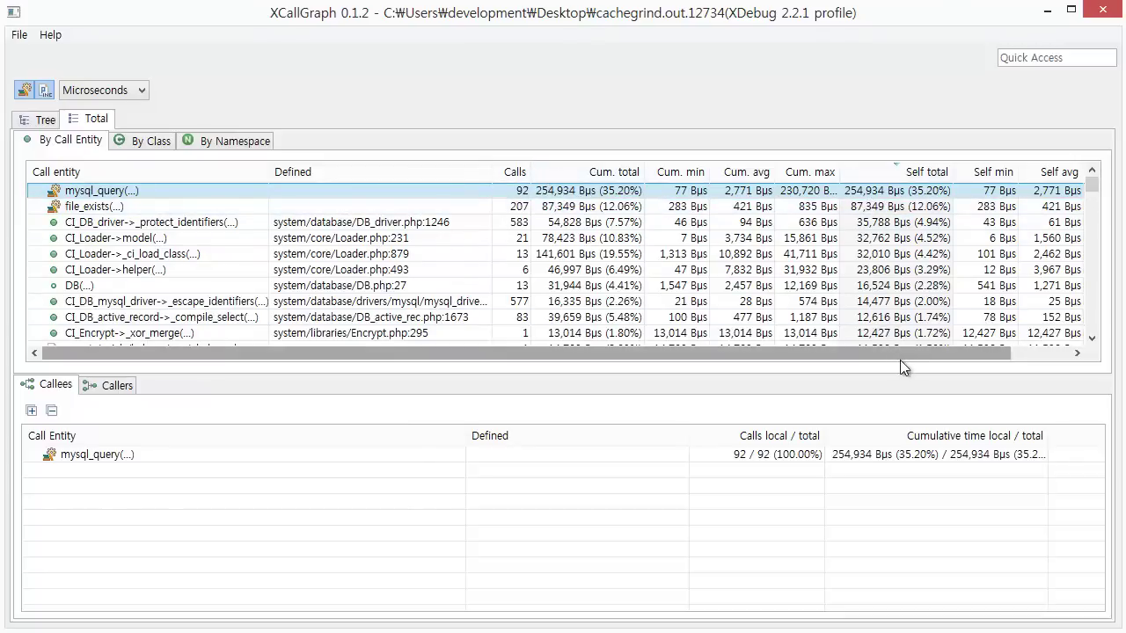
left_click_drag(947, 352, 1012, 349)
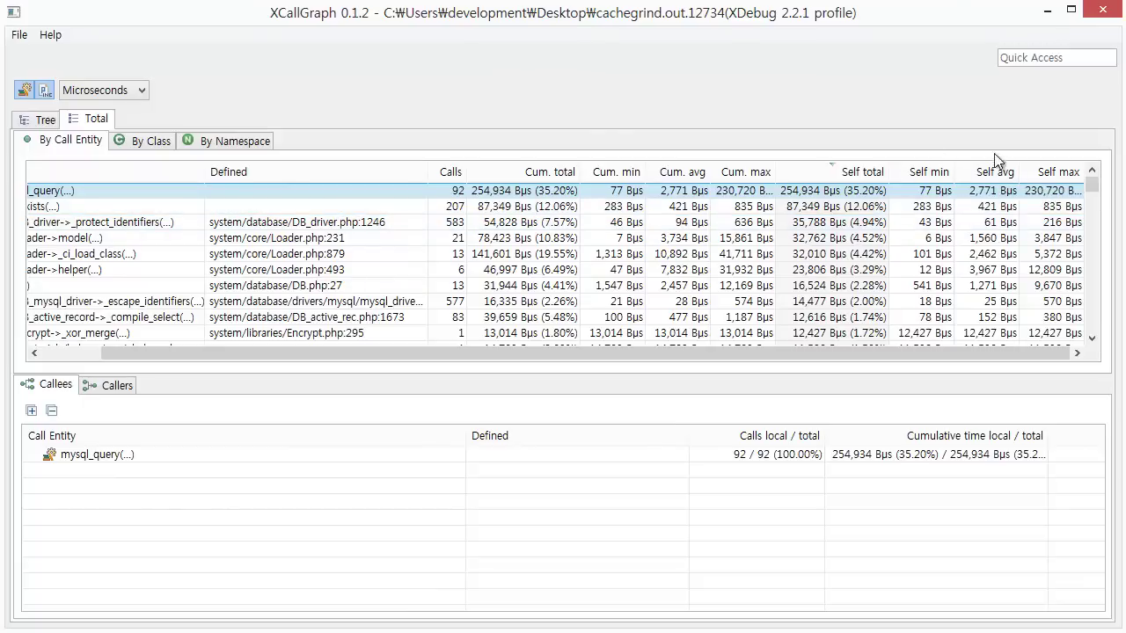
left_click_drag(638, 357, 492, 378)
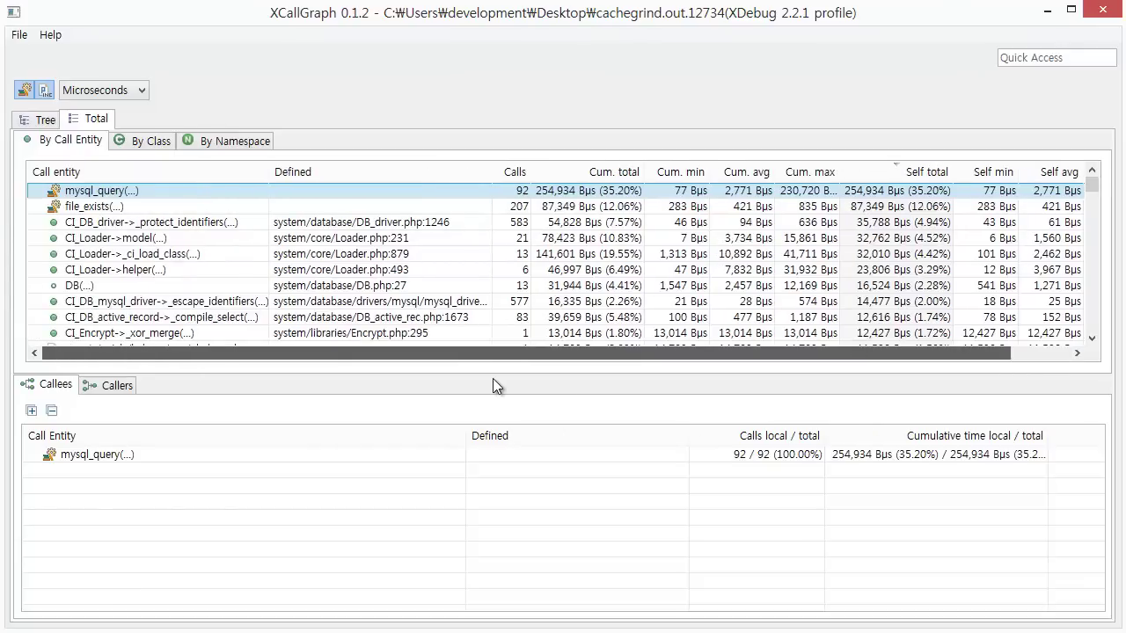
Sort the call entities by number of calls in descending order and inspect the callees of strpos.
left_click(514, 172)
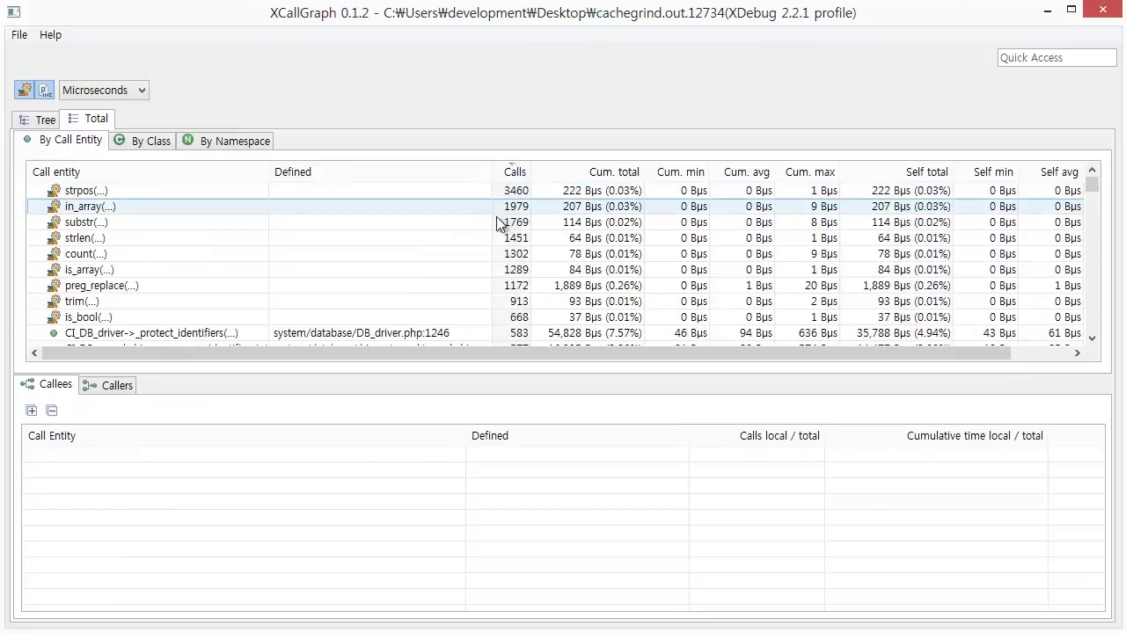
left_click(507, 193)
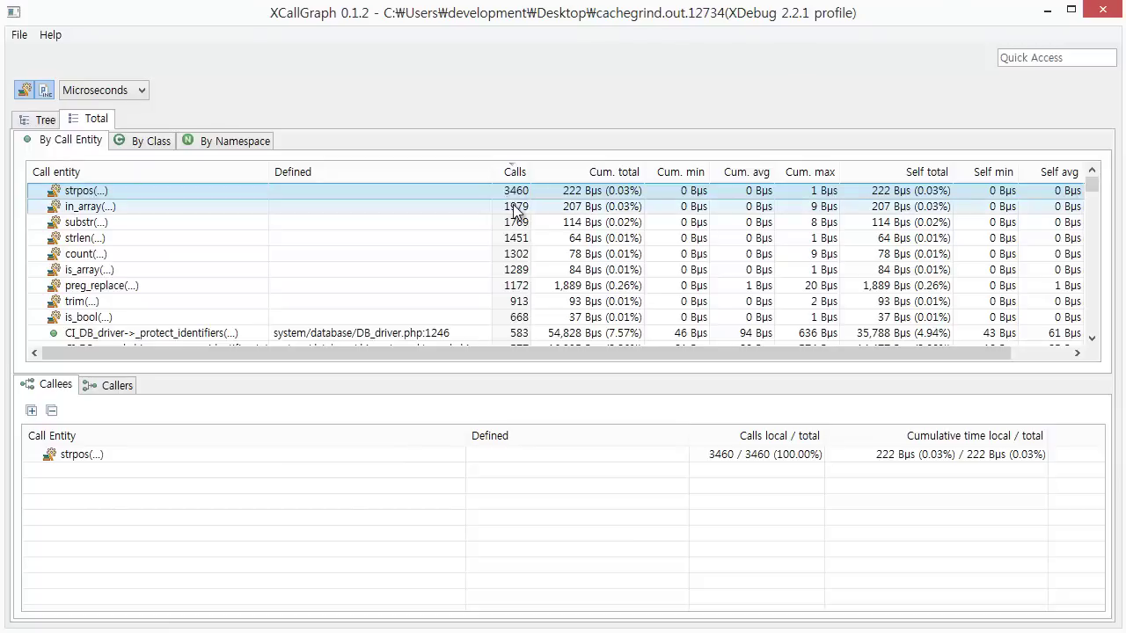
key("shift+Tab")
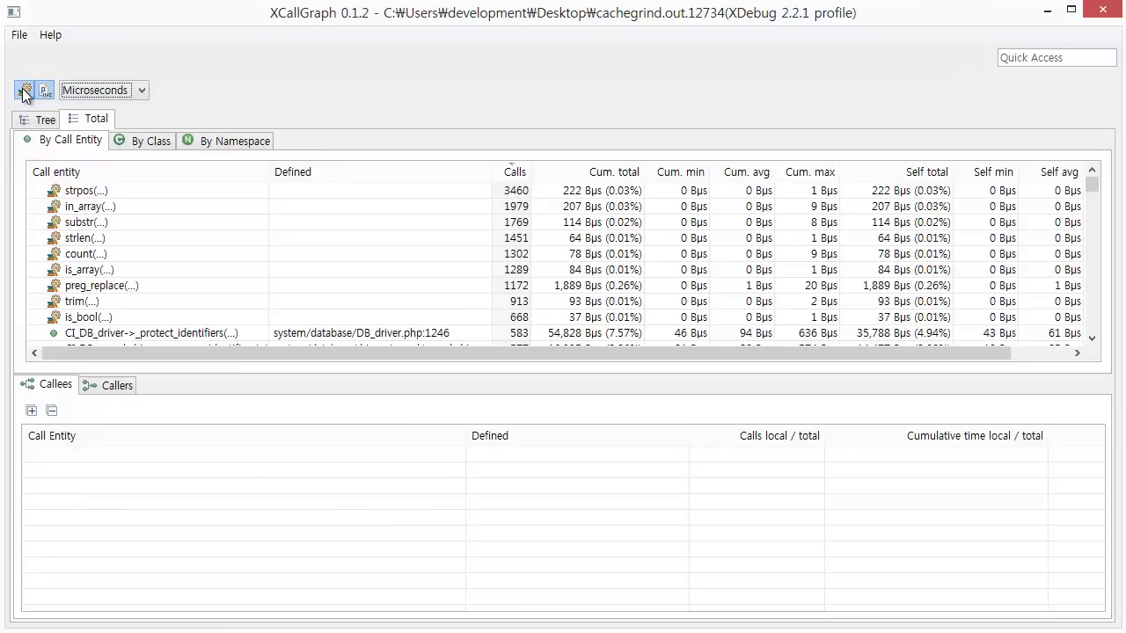
Hide PHP internal functions from the totals and inspect the remaining entities, including the callees of CI_DB_mysql_driver->_escape_identifiers.
left_click(24, 92)
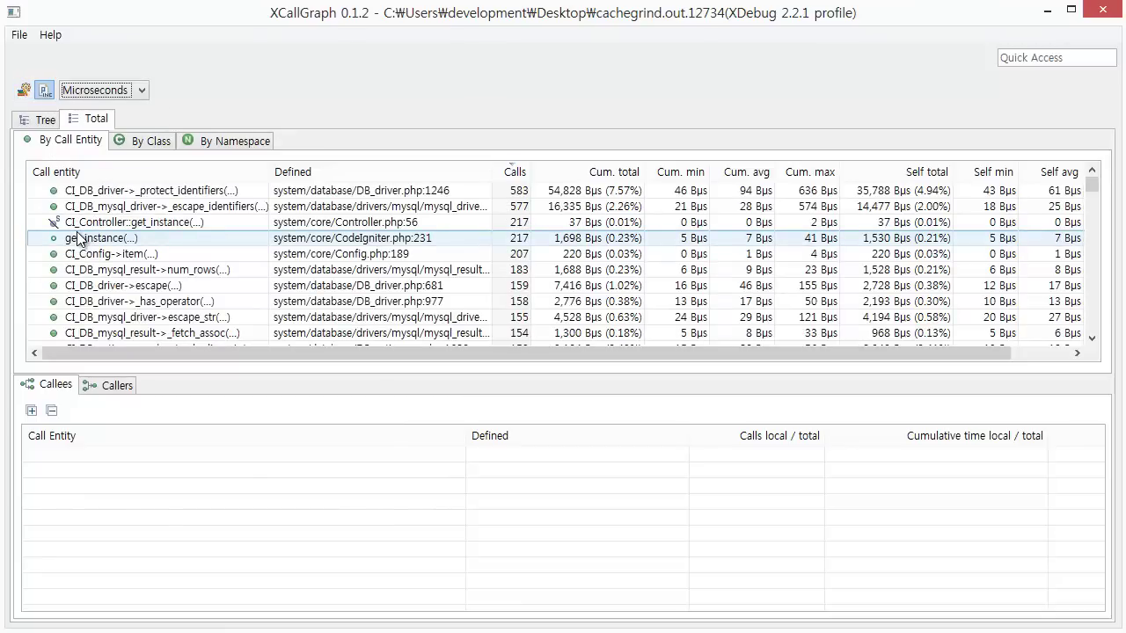
left_click(162, 209)
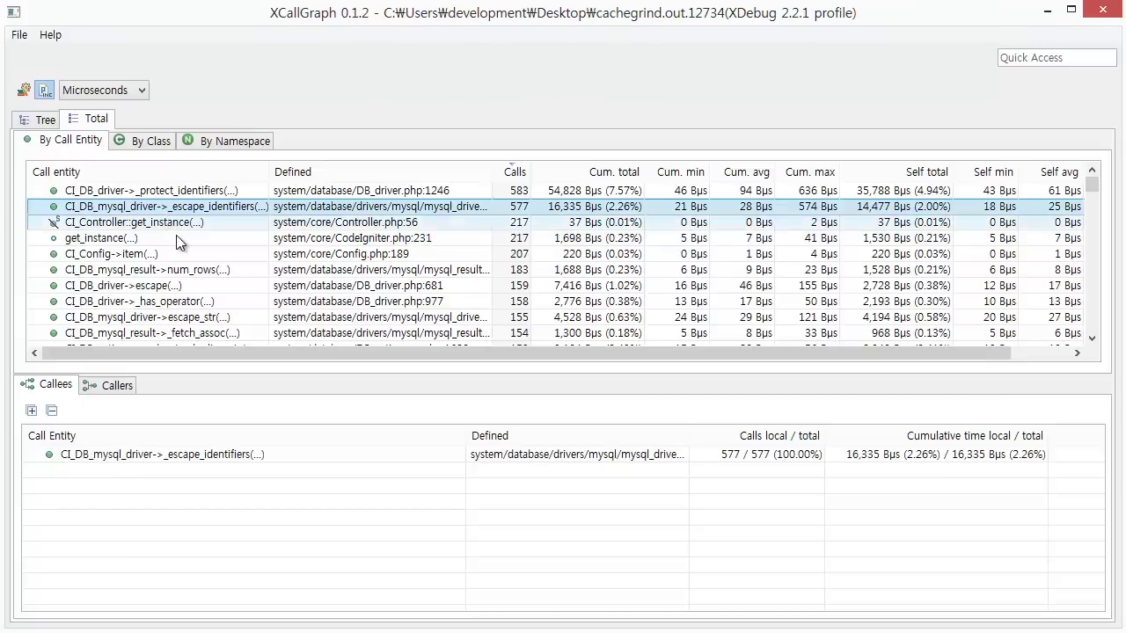
scroll(176, 238, "down", 7)
scroll(180, 264, "up", 5)
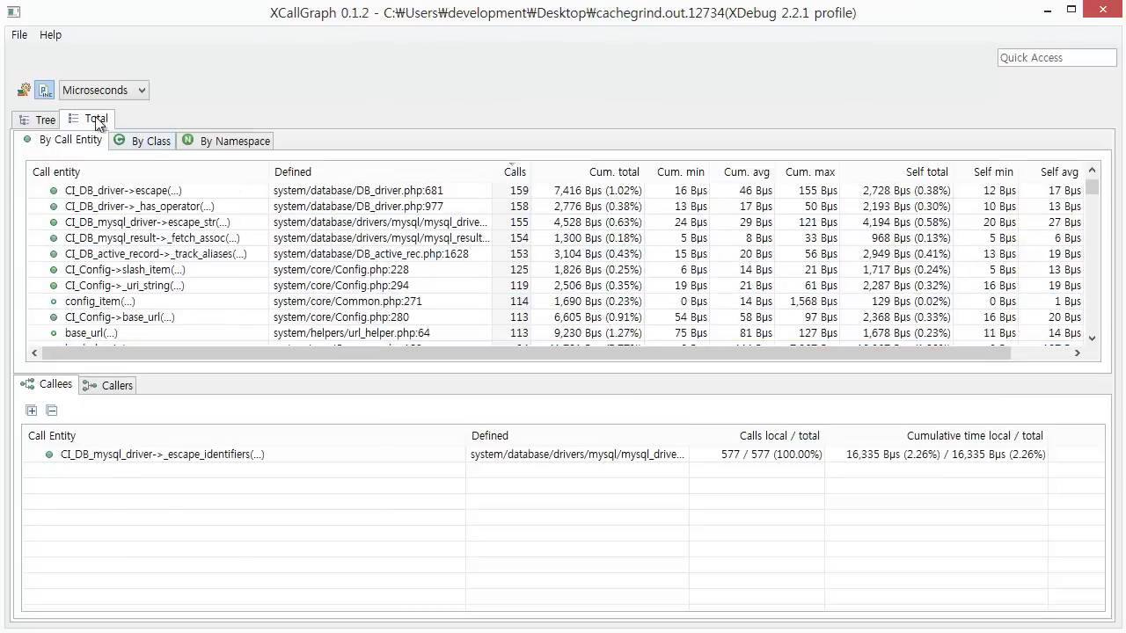
Hide the include/require entries as well, and inspect CI_DB_mysql_result->num_rows and the remaining entities by call count.
left_click(53, 103)
left_click(173, 274)
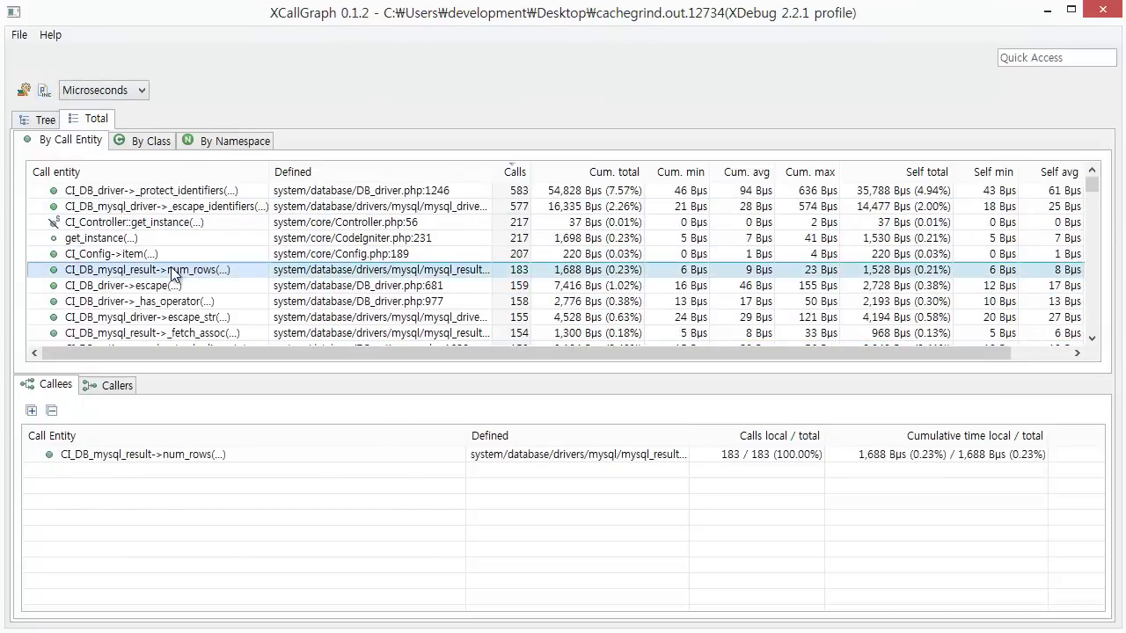
scroll(173, 275, "down", 5)
scroll(173, 274, "up", 5)
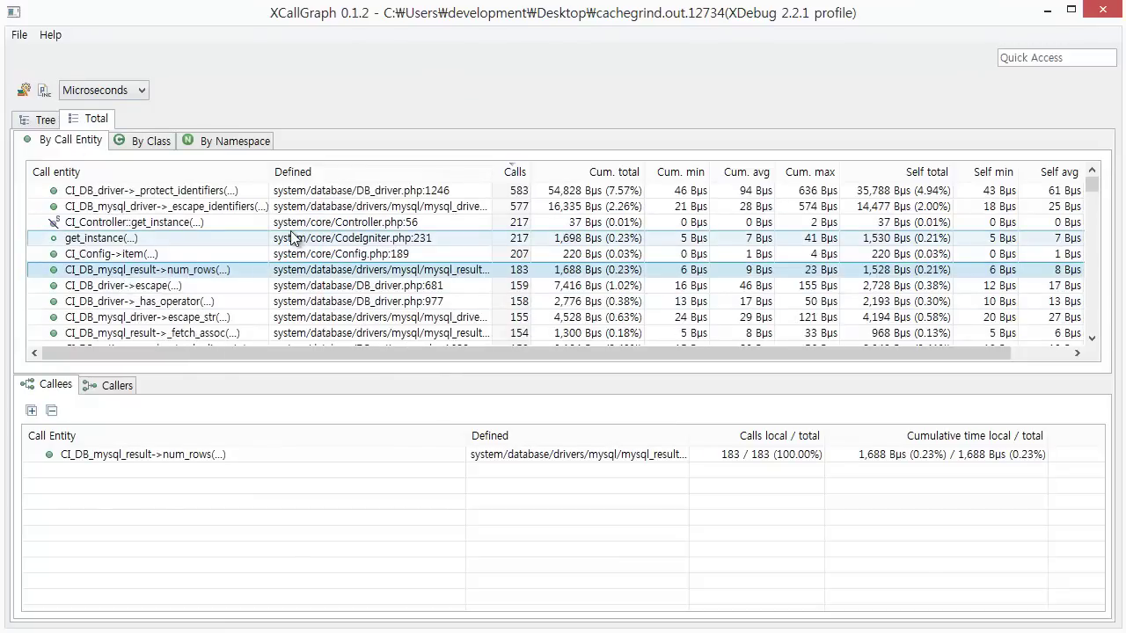
scroll(293, 240, "down", 8)
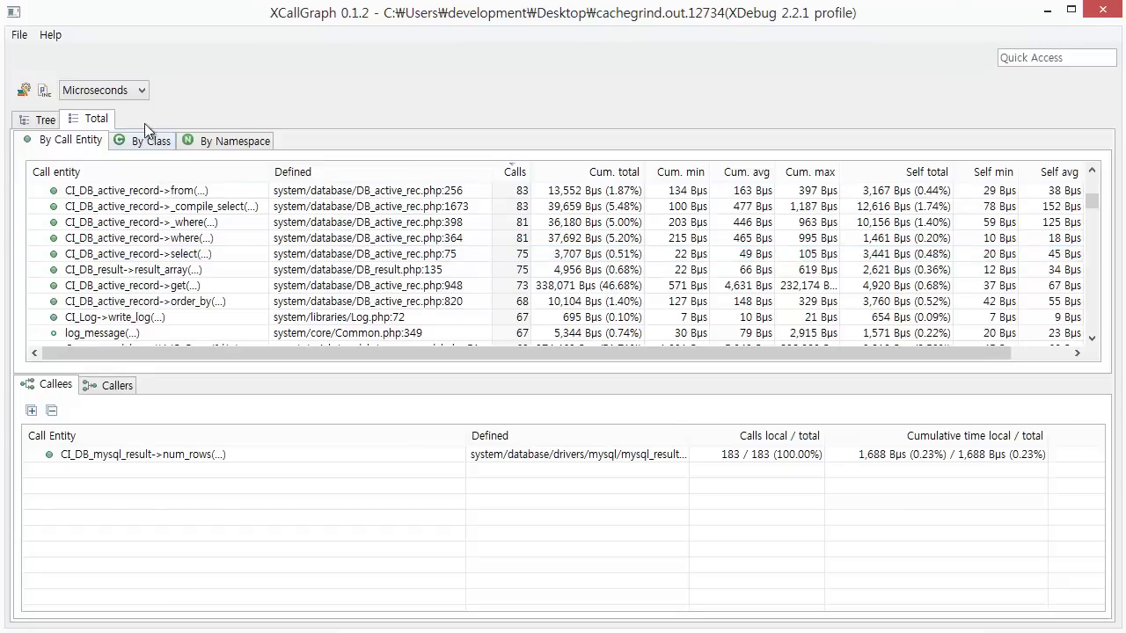
Inspect the cumulative totals of CI_DB_active_record->_compile_select and CI_DB_active_record->from, and set the time unit to milliseconds.
left_click(118, 92)
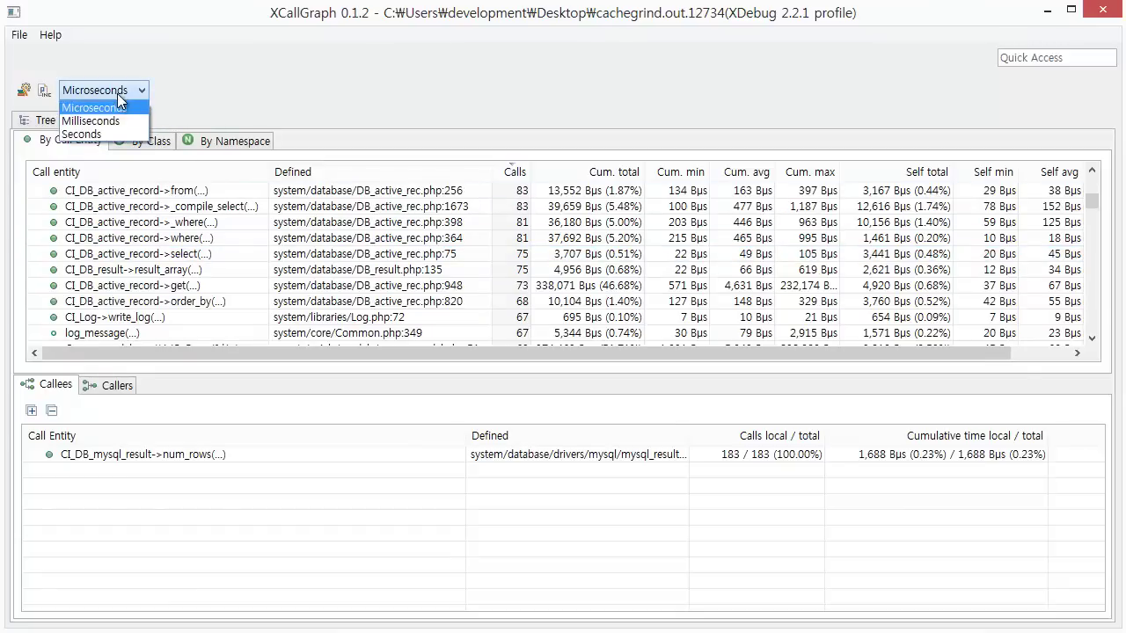
left_click(94, 107)
left_click(595, 206)
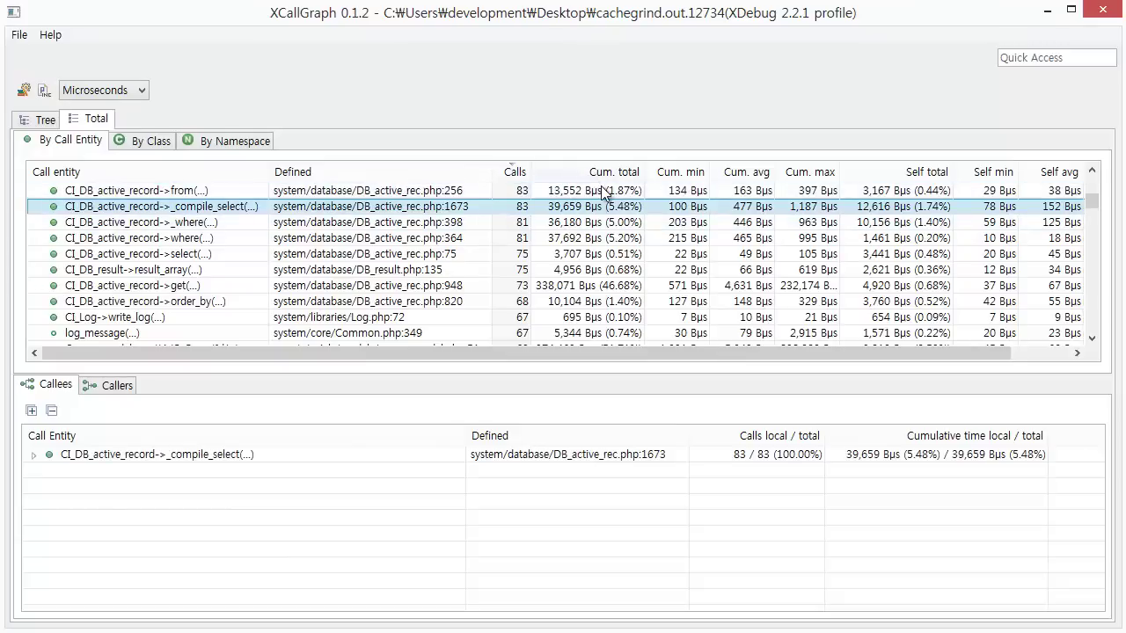
left_click(604, 191)
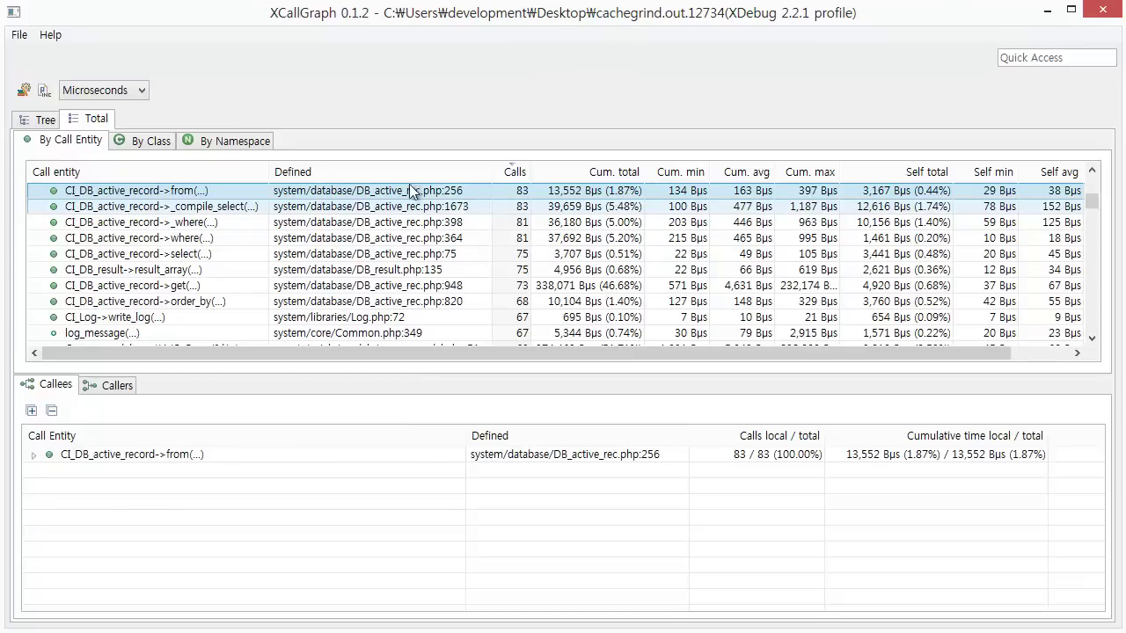
left_click(130, 94)
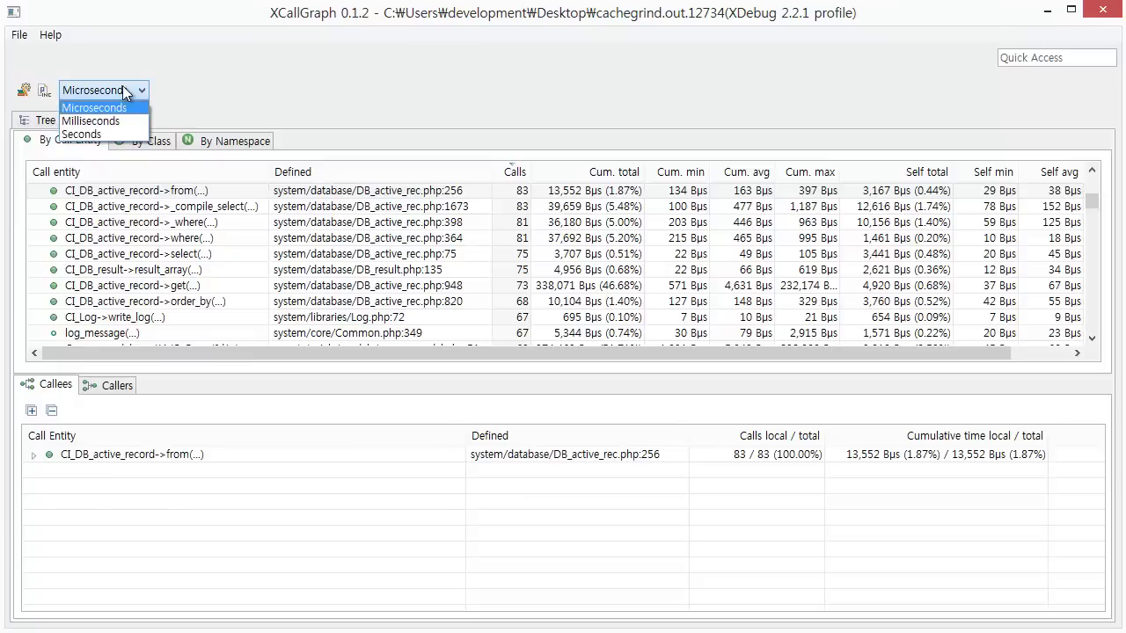
left_click(124, 118)
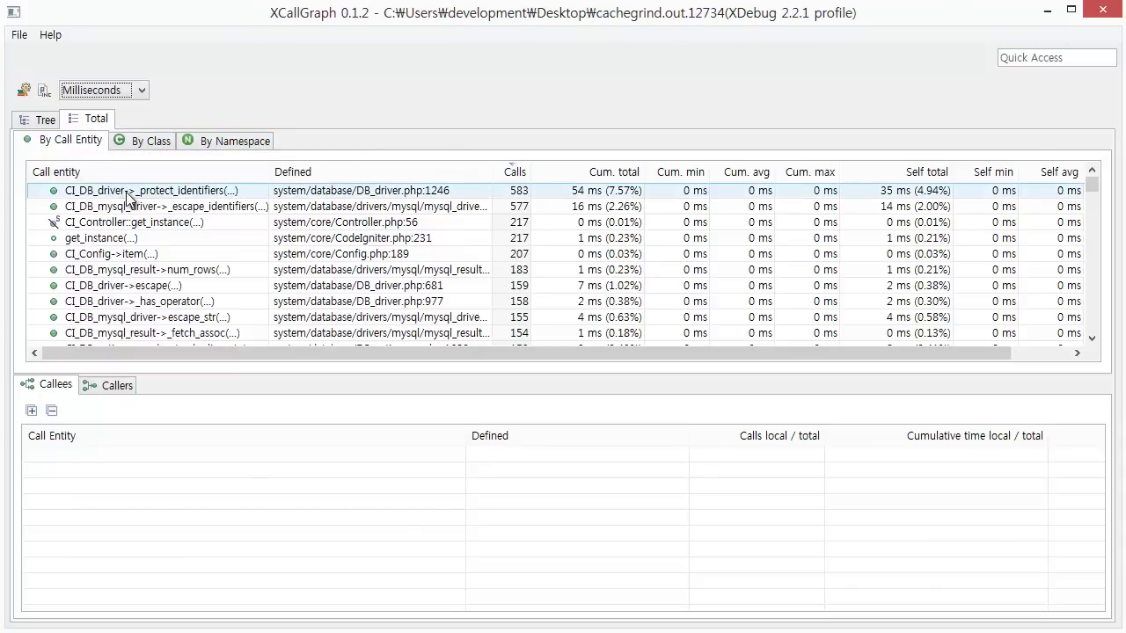
Review the totals grouped by class and by namespace, and return to the totals by call entity.
left_click(136, 142)
left_click(227, 142)
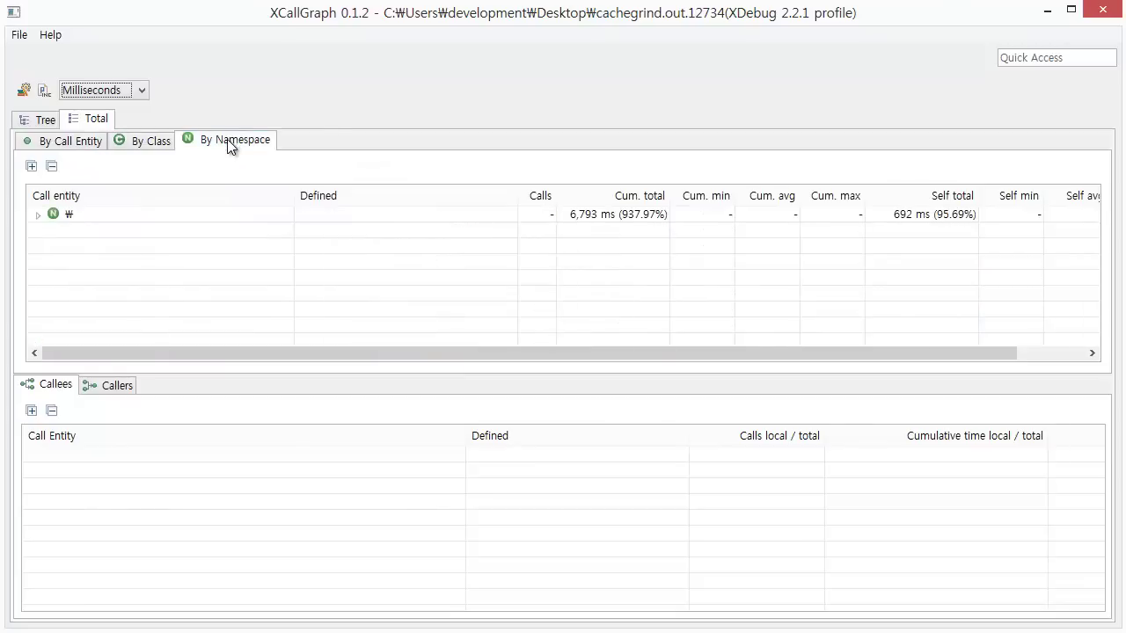
left_click(148, 140)
left_click(76, 139)
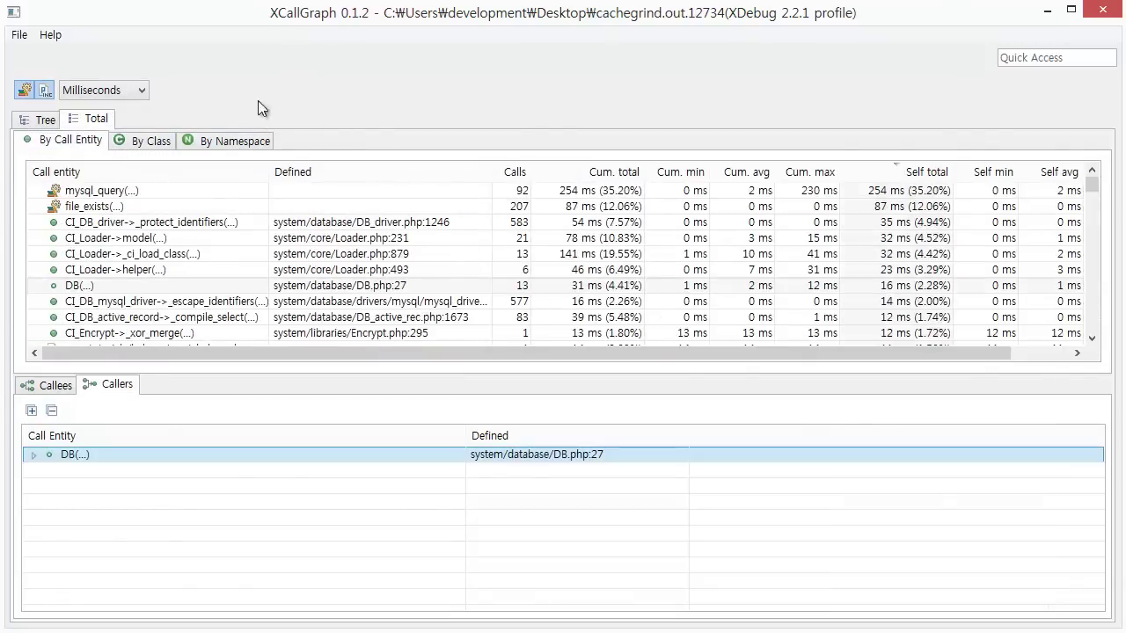
Select the DB function defined in system/database/DB.php and expand its callees to examine what it calls.
left_click(58, 392)
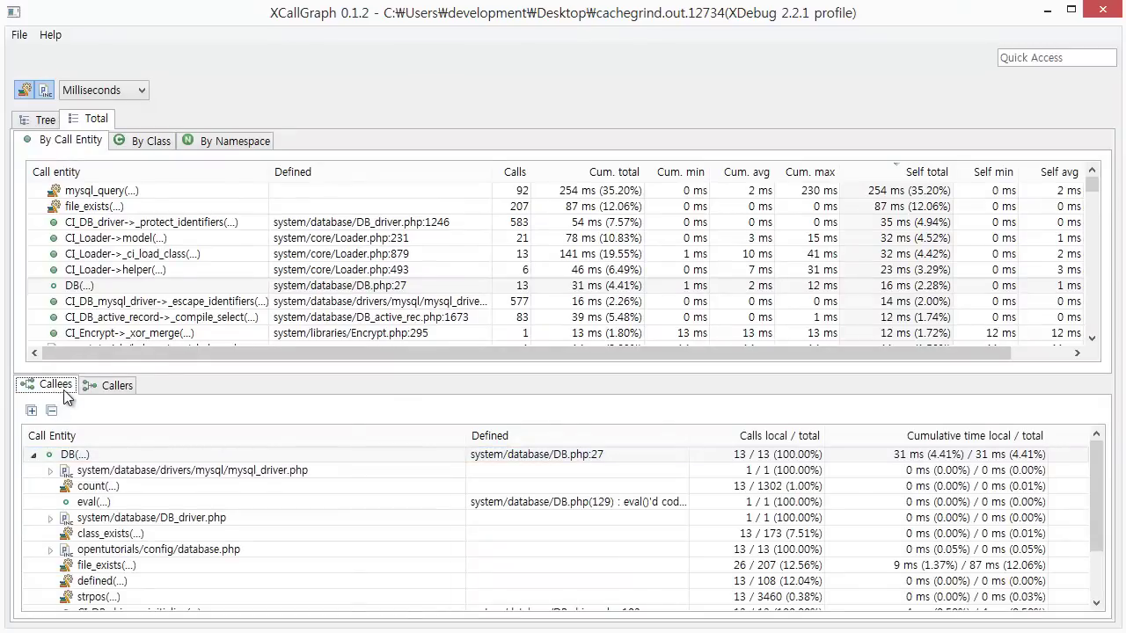
left_click(75, 286)
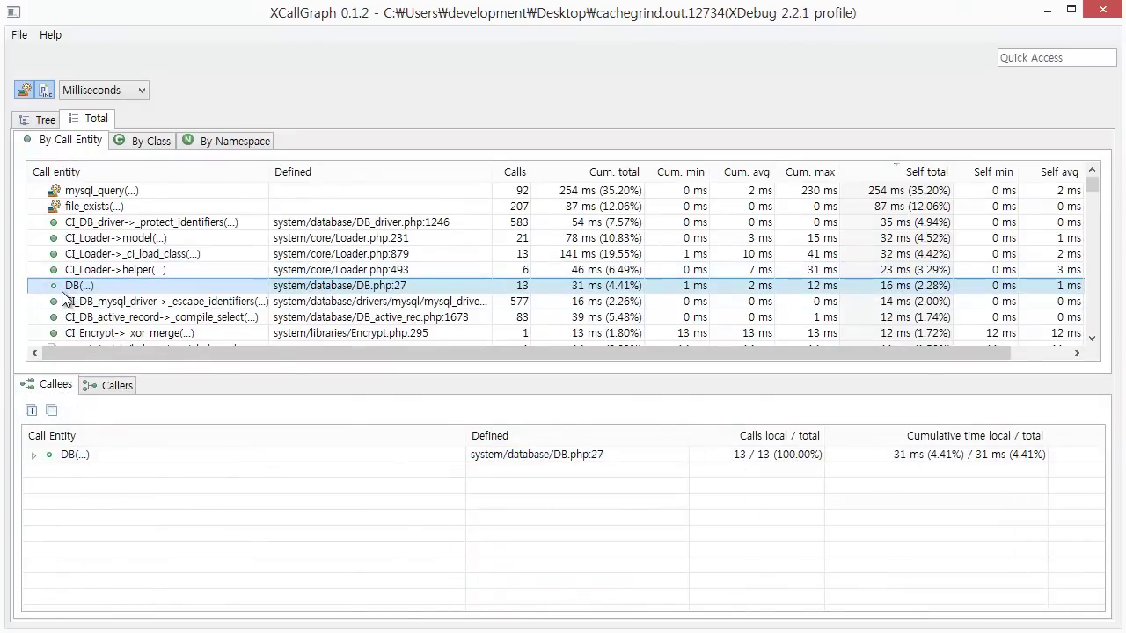
left_click(58, 287)
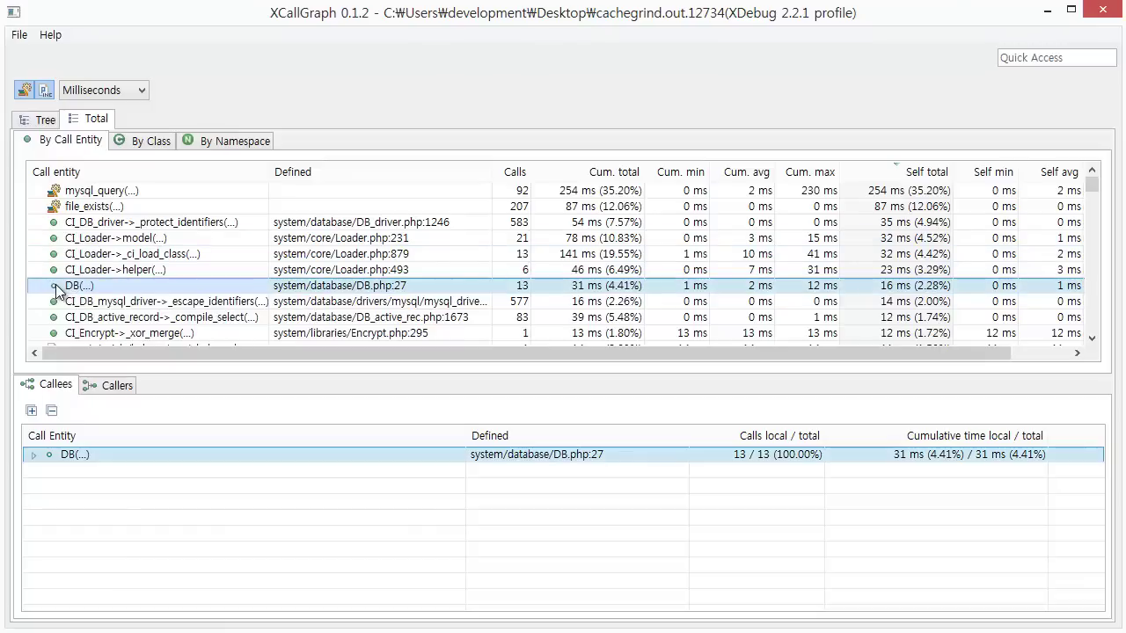
left_click(37, 452)
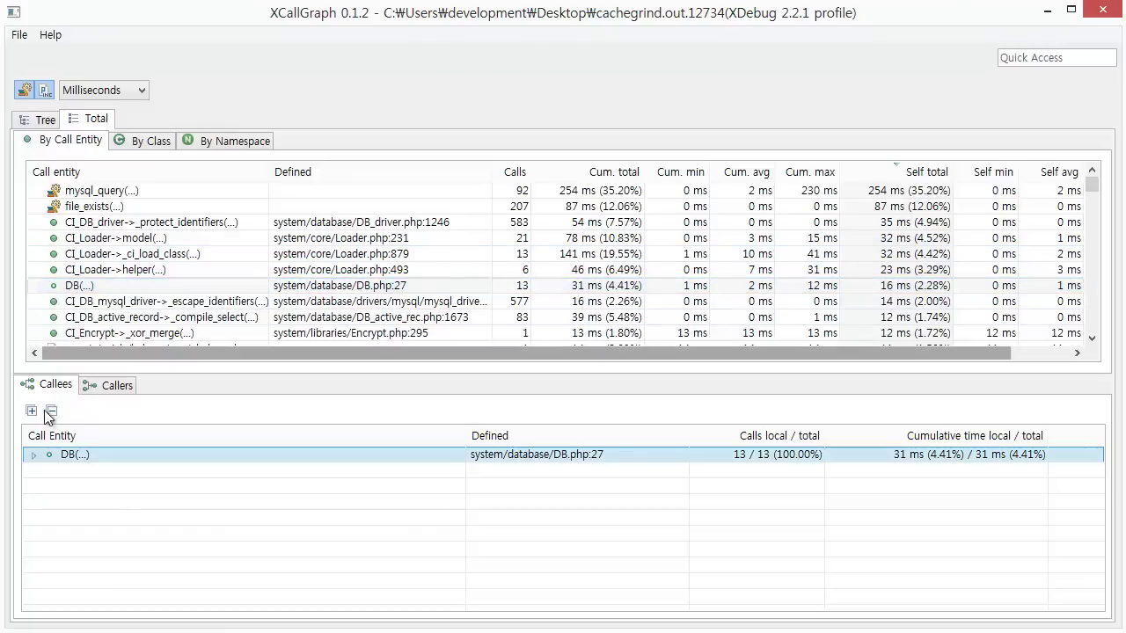
left_click(35, 454)
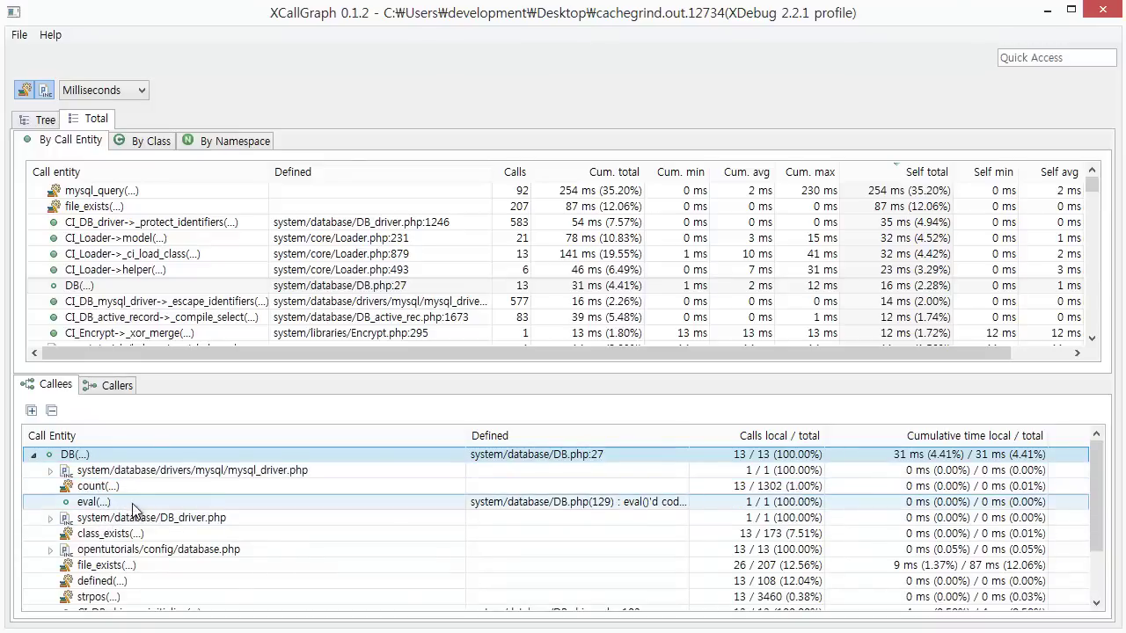
Trace the callers of DB through CI_Loader->database, expanding OT_Model->__construct and the CI_Loader->_ci_autoloader branch down through CI_Controller->__construct.
left_click(129, 384)
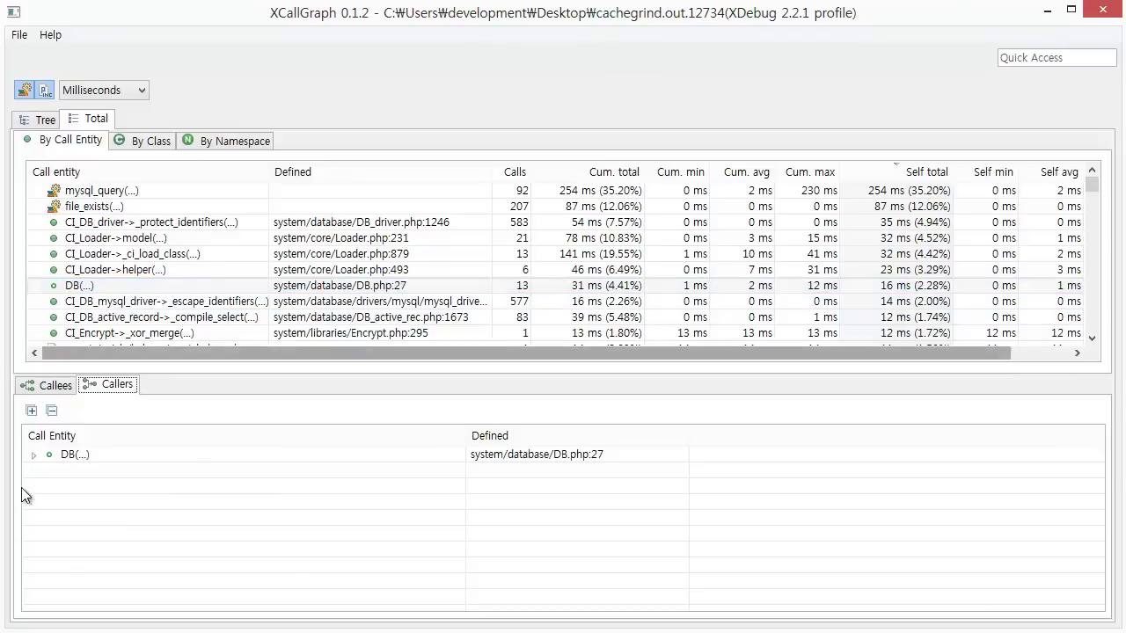
left_click(35, 452)
left_click(35, 459)
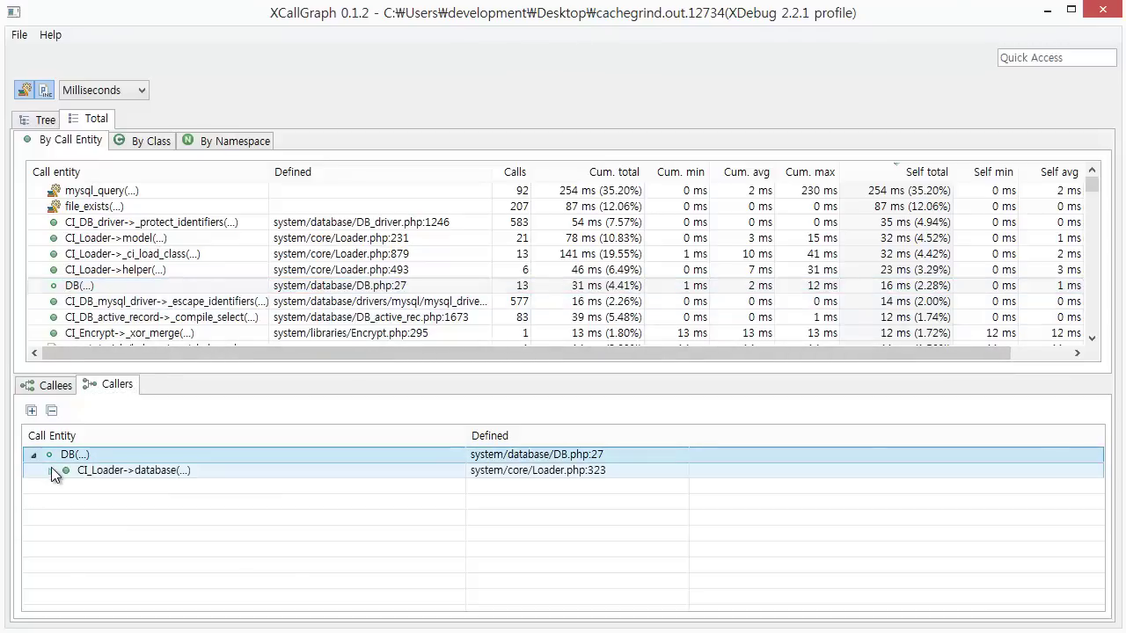
left_click(51, 470)
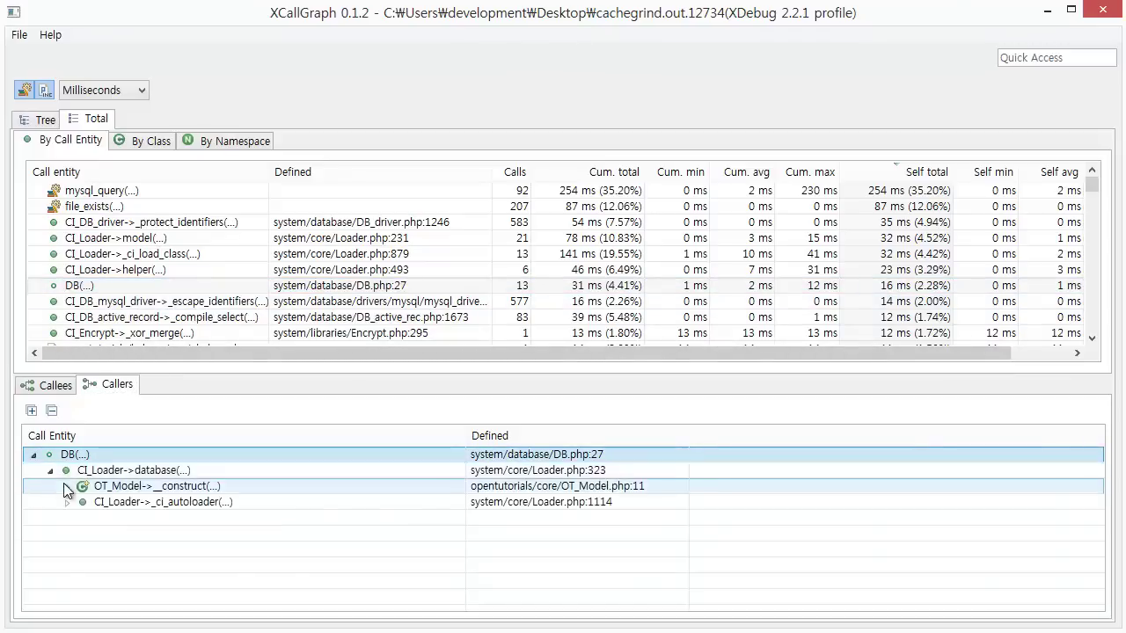
left_click(63, 483)
left_click(67, 534)
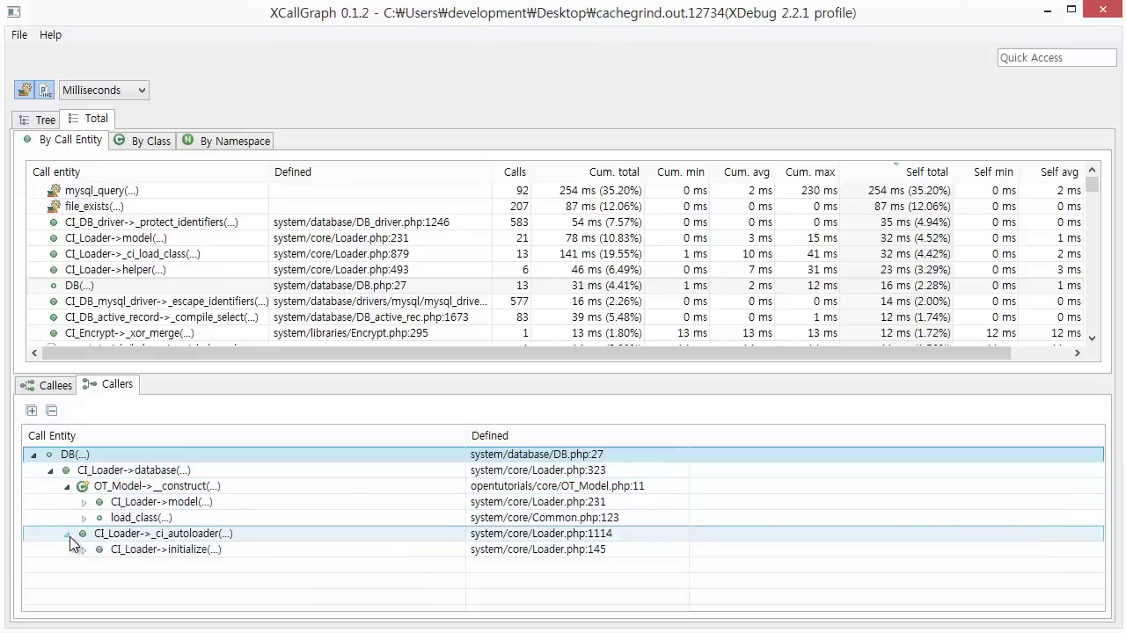
left_click(84, 550)
left_click(99, 566)
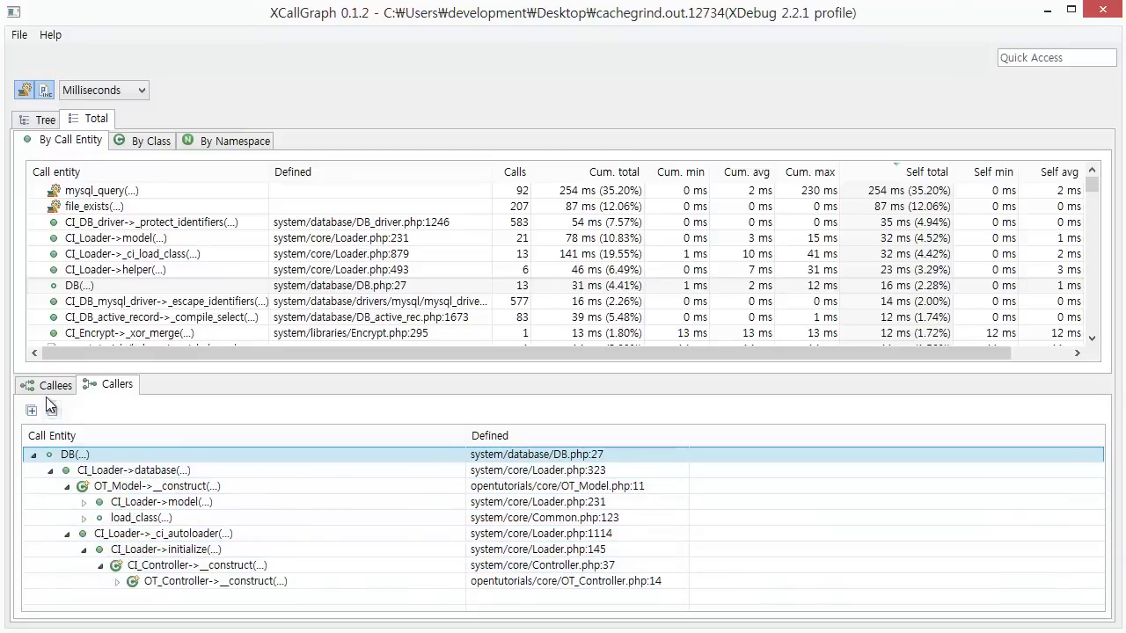